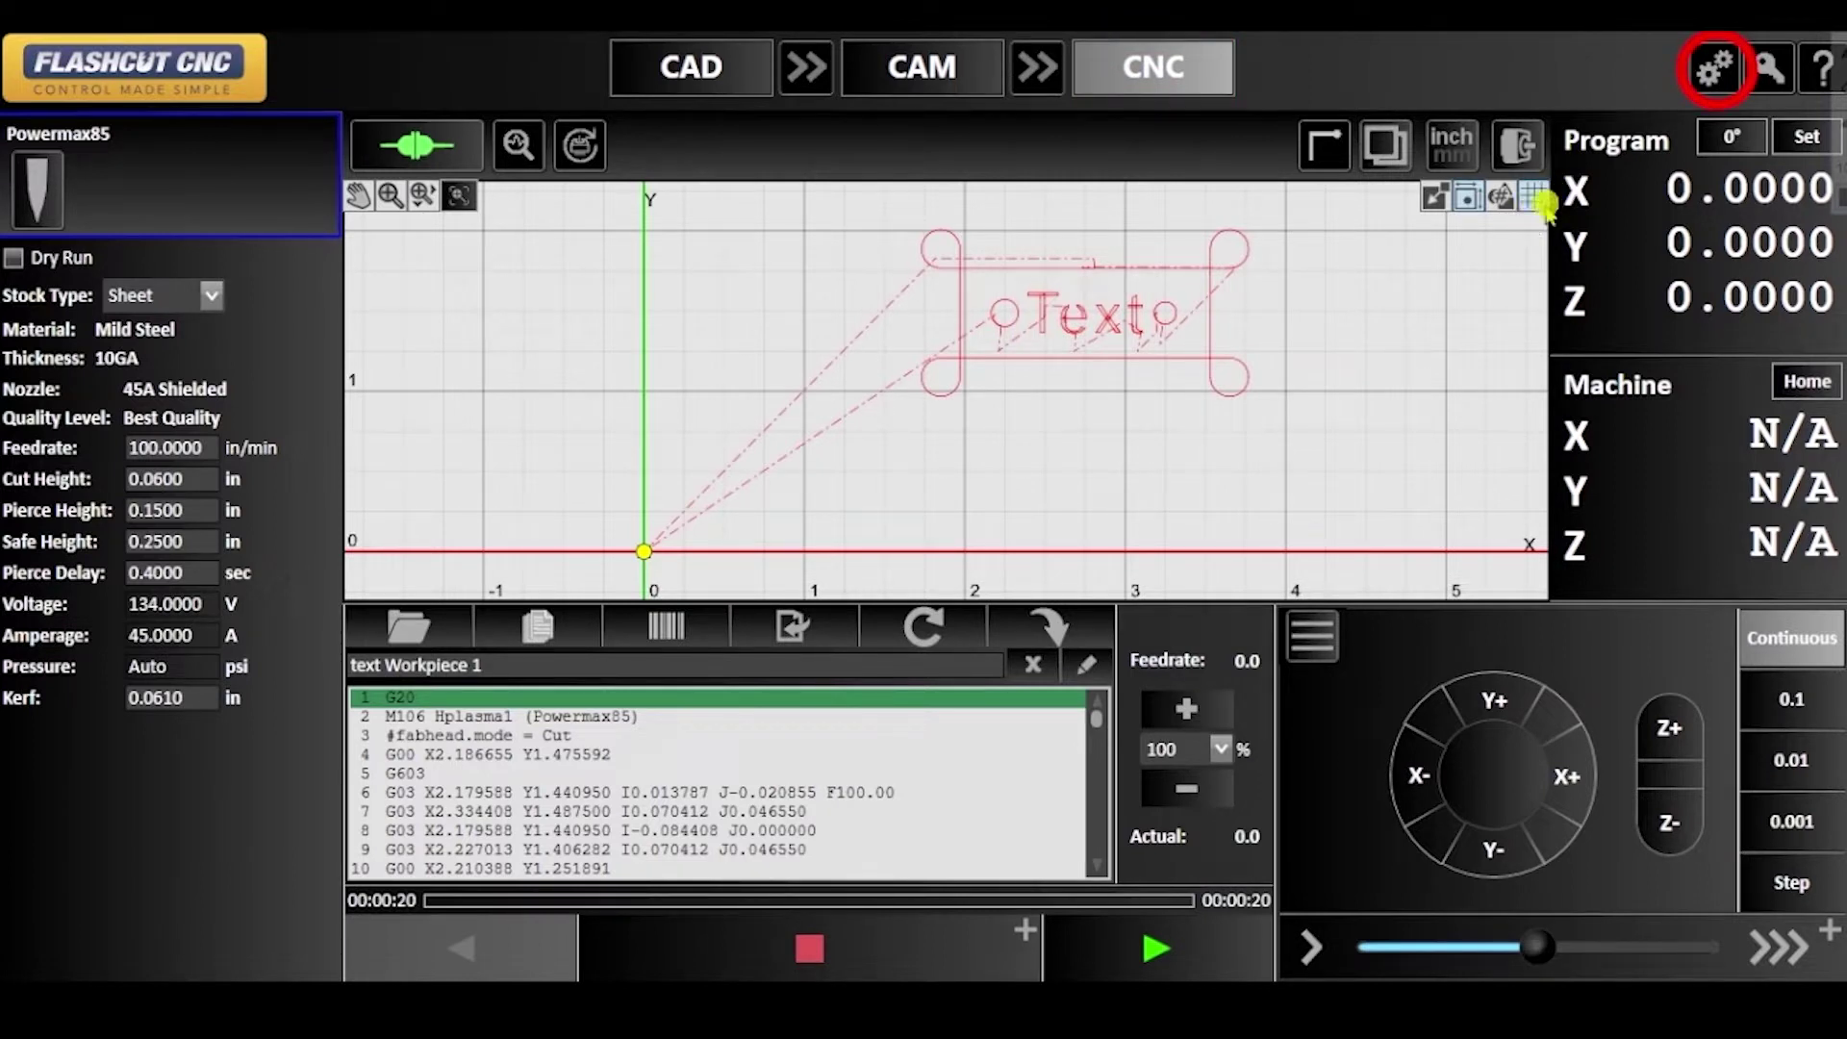
# Step: Open the machine setup to the Fabrication Heads page showing the Powermax85 plasma head
pyautogui.click(1711, 61)
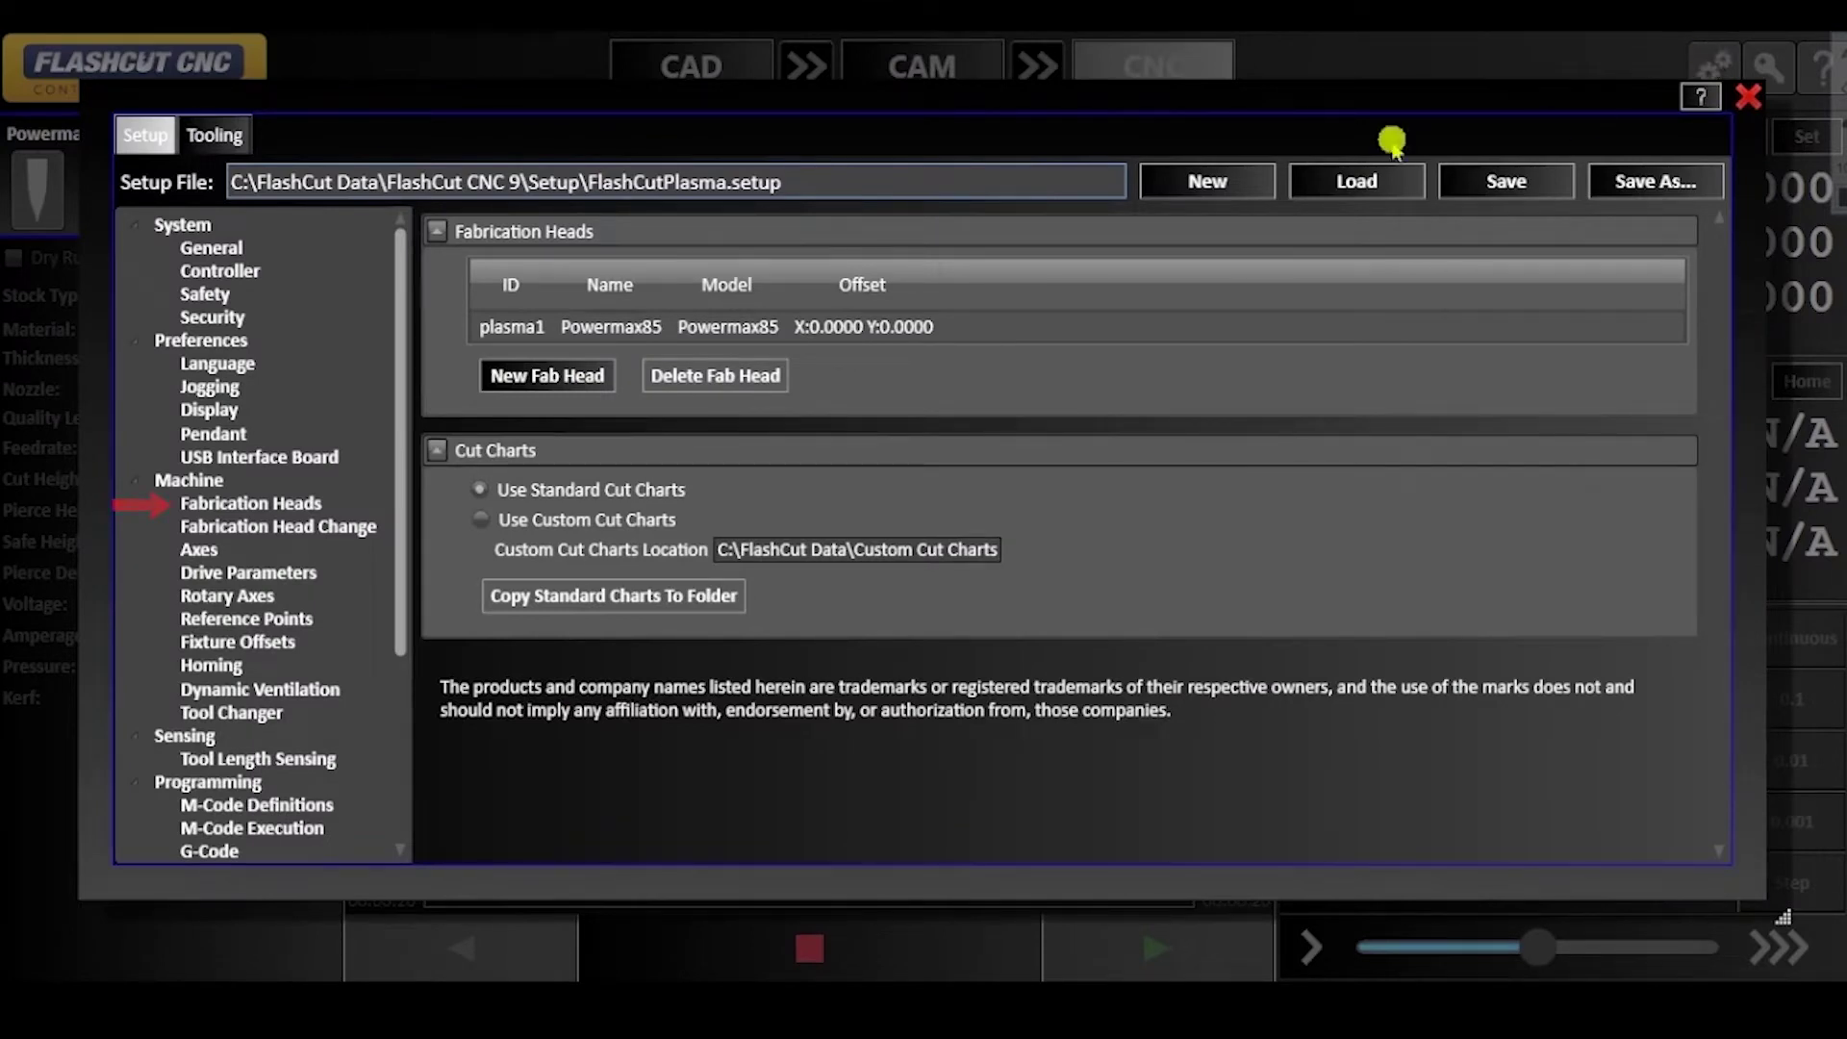
# Step: Add a new fabrication head of type Laser Pointer
pyautogui.click(539, 375)
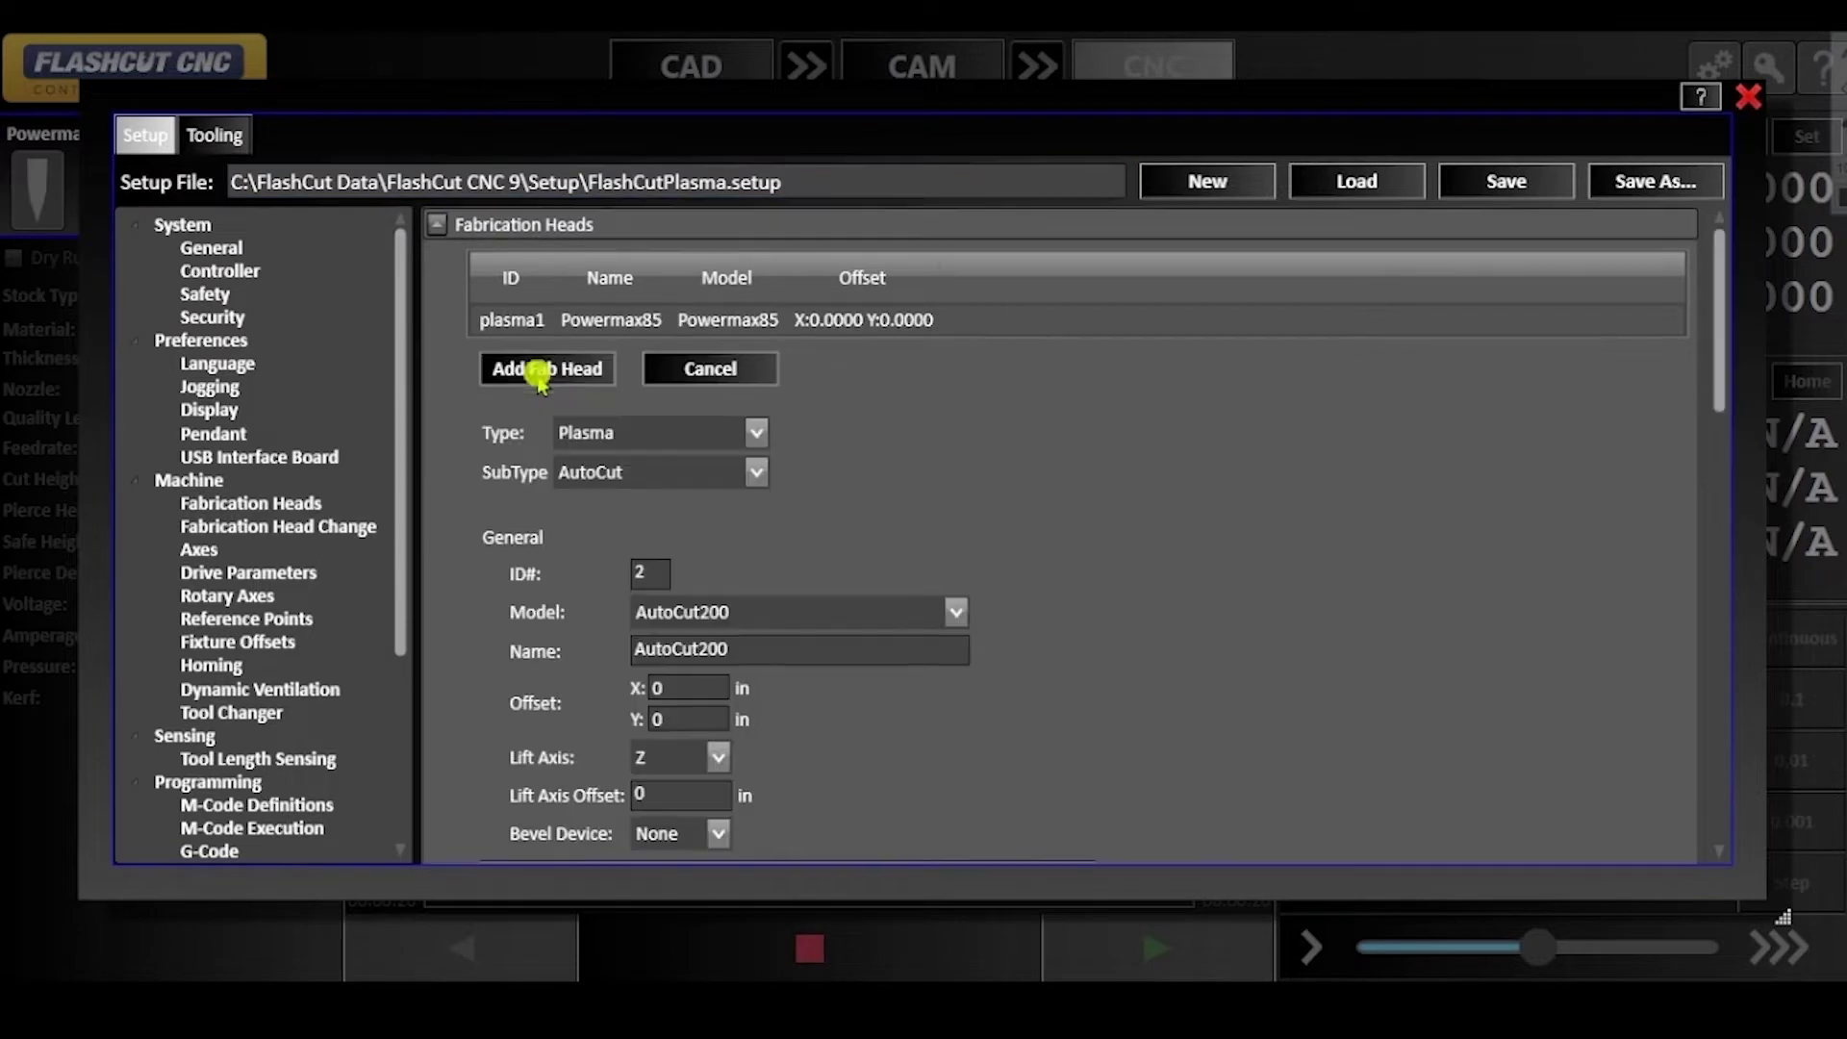
pyautogui.click(757, 431)
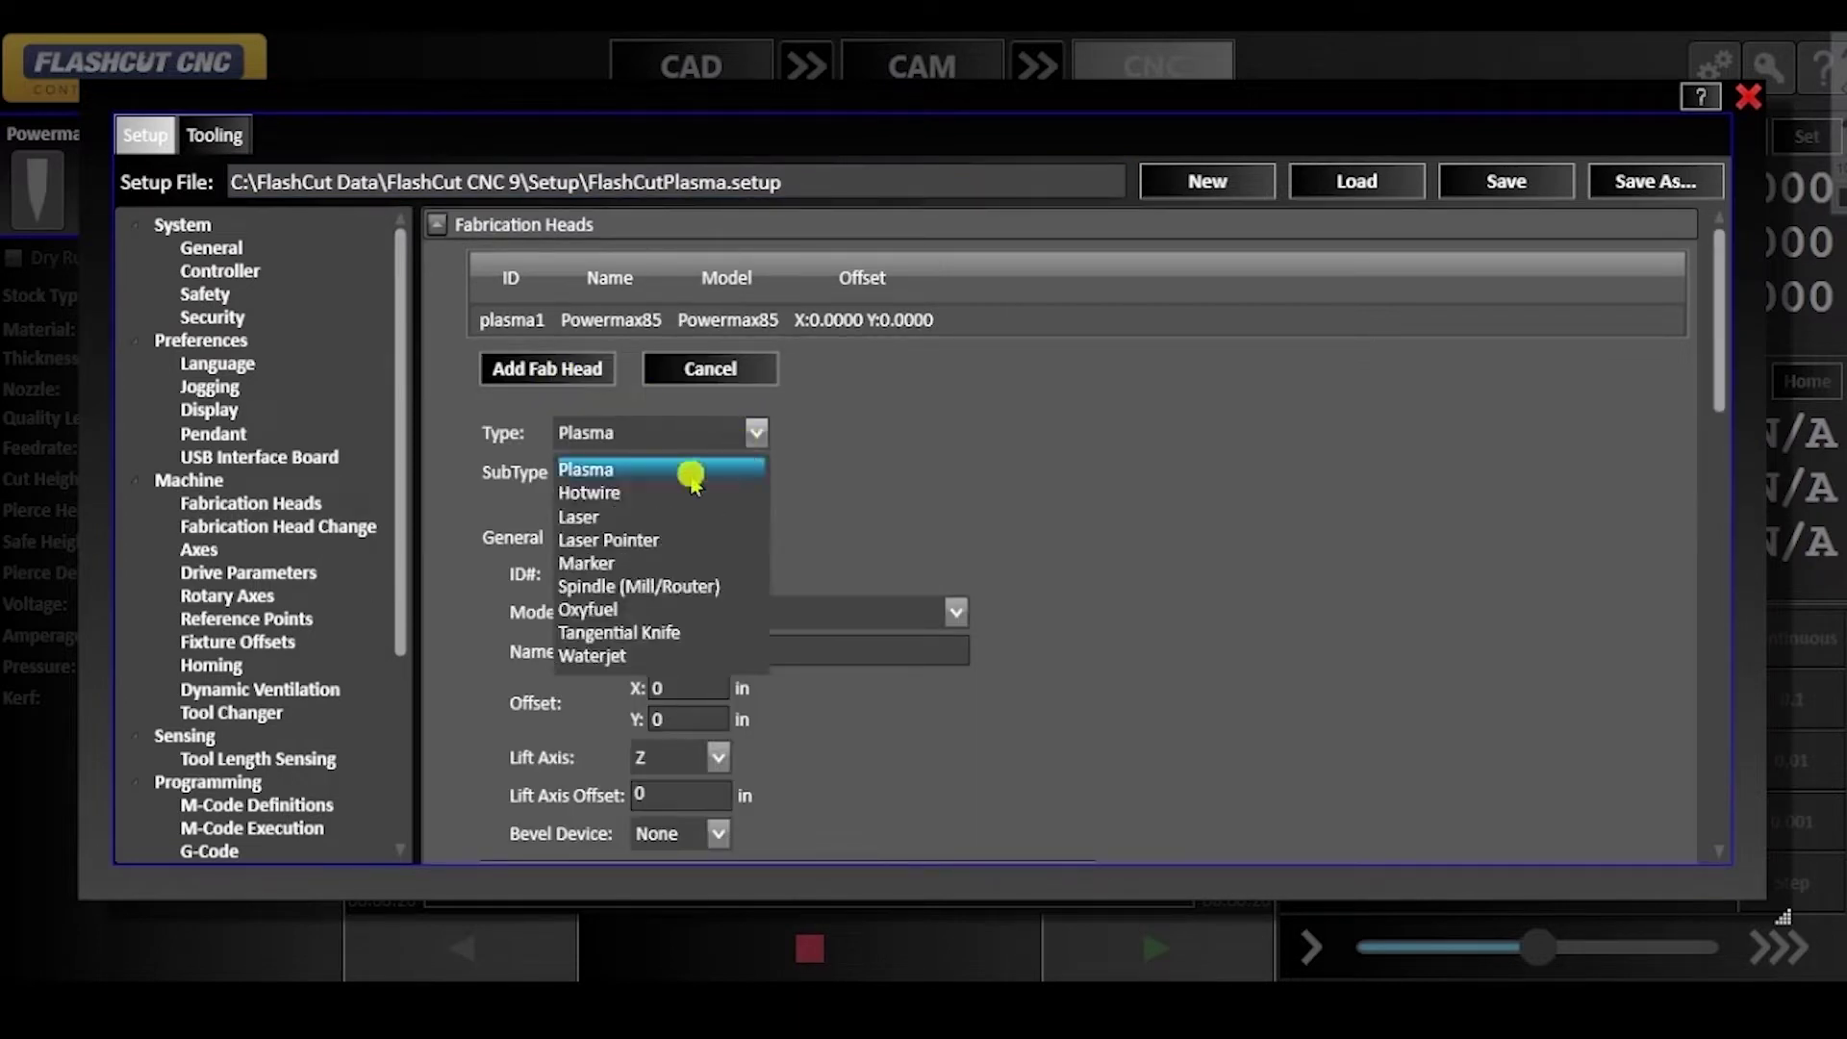
pyautogui.click(604, 535)
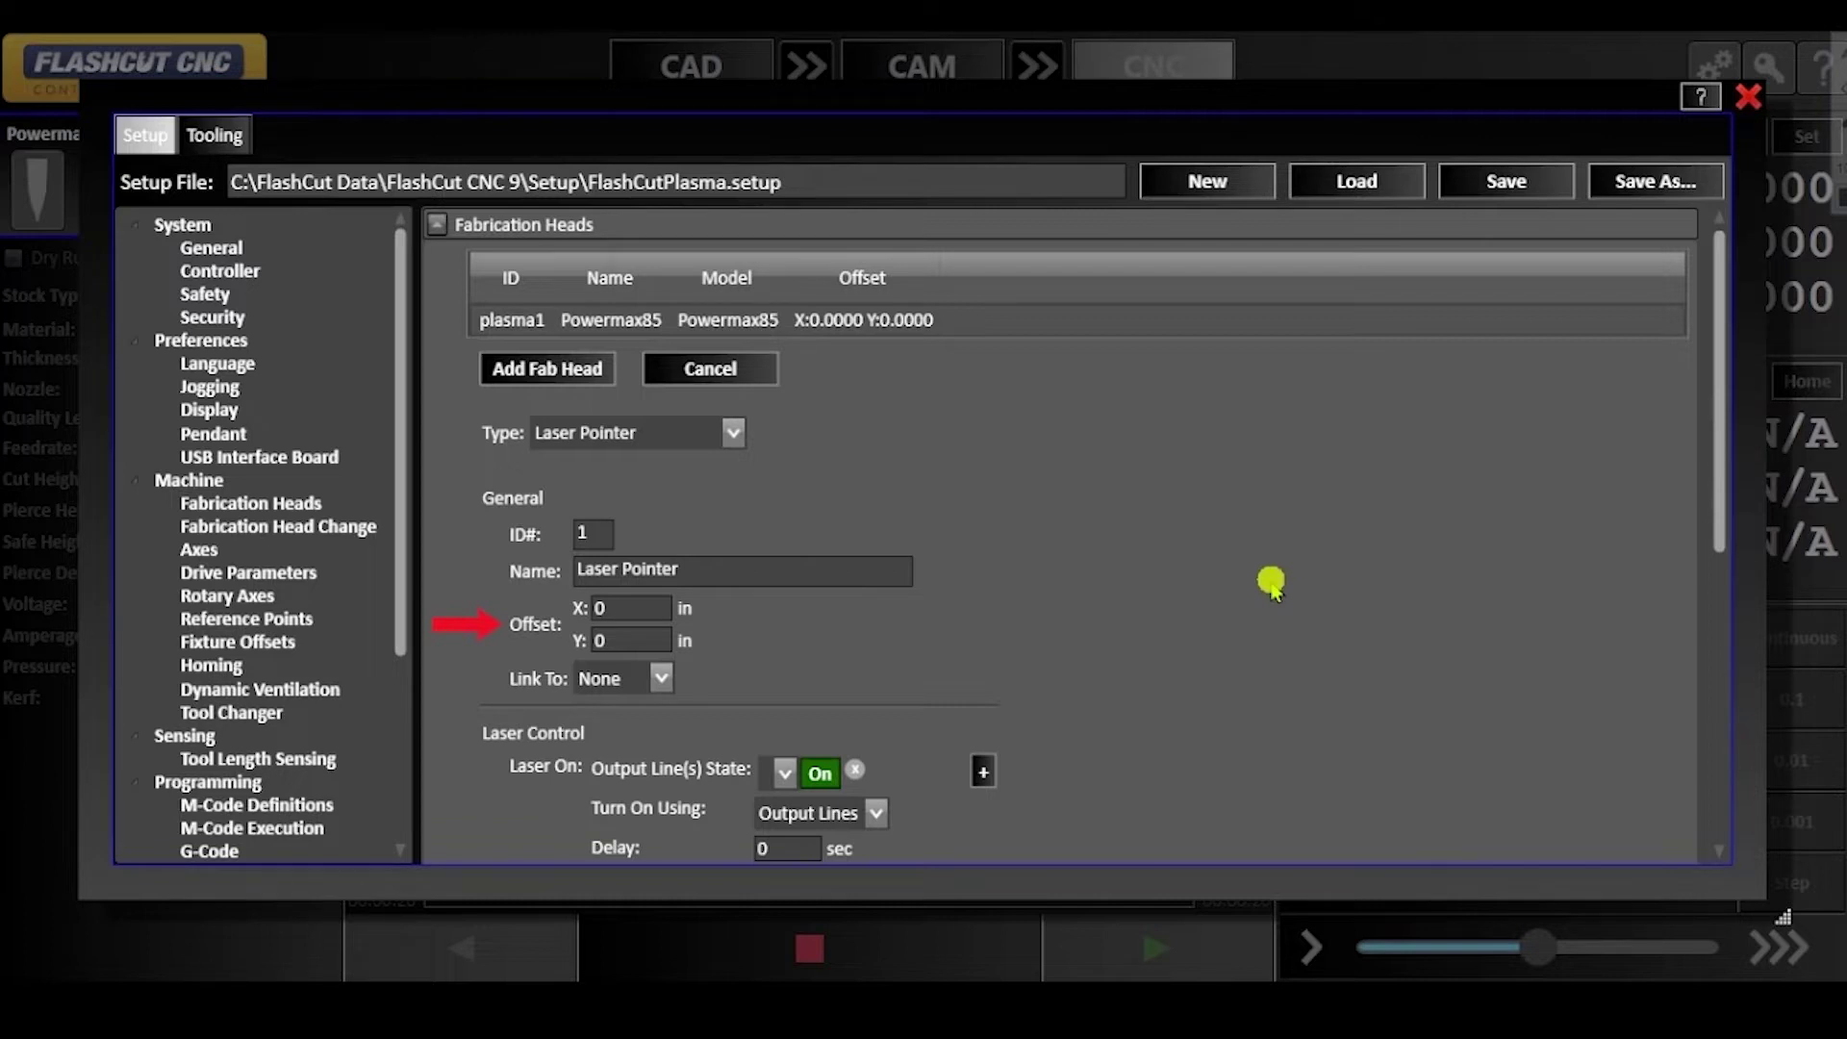
# Step: Set both the Laser On and Laser Off output lines to 2
pyautogui.scroll(-5, 1270, 585)
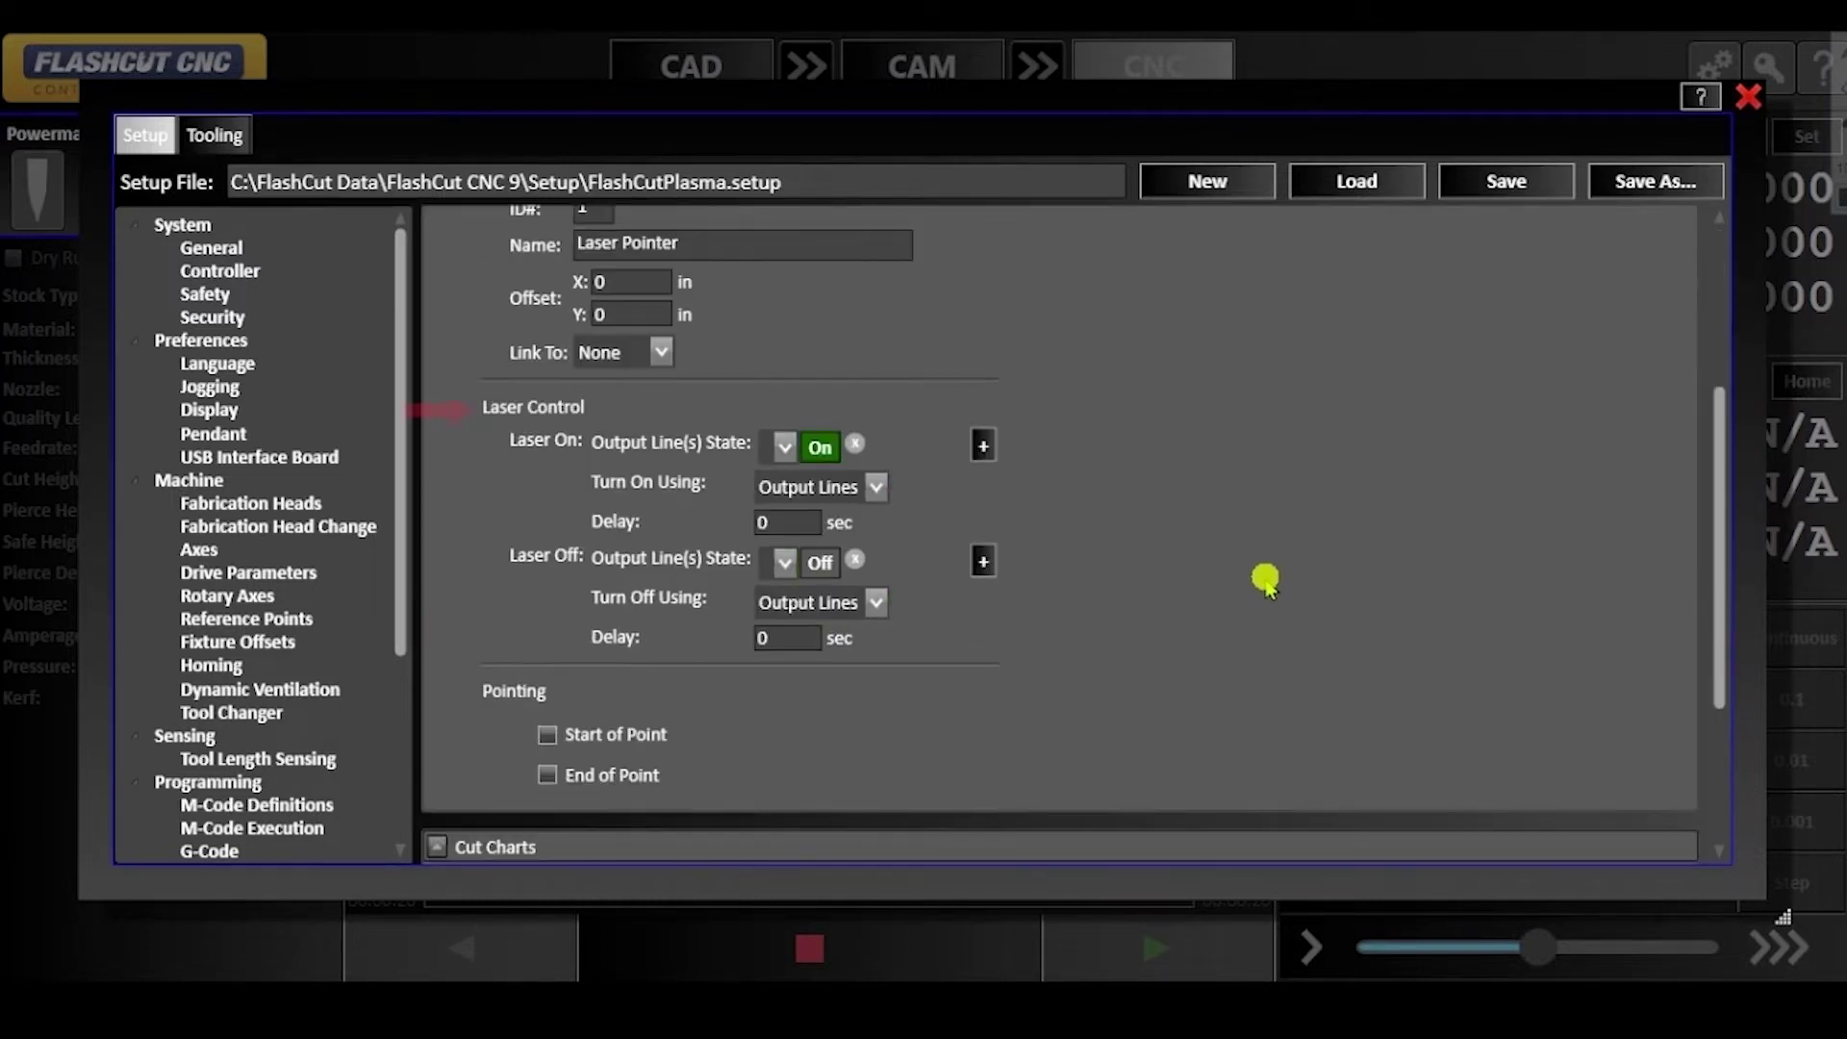
pyautogui.click(783, 445)
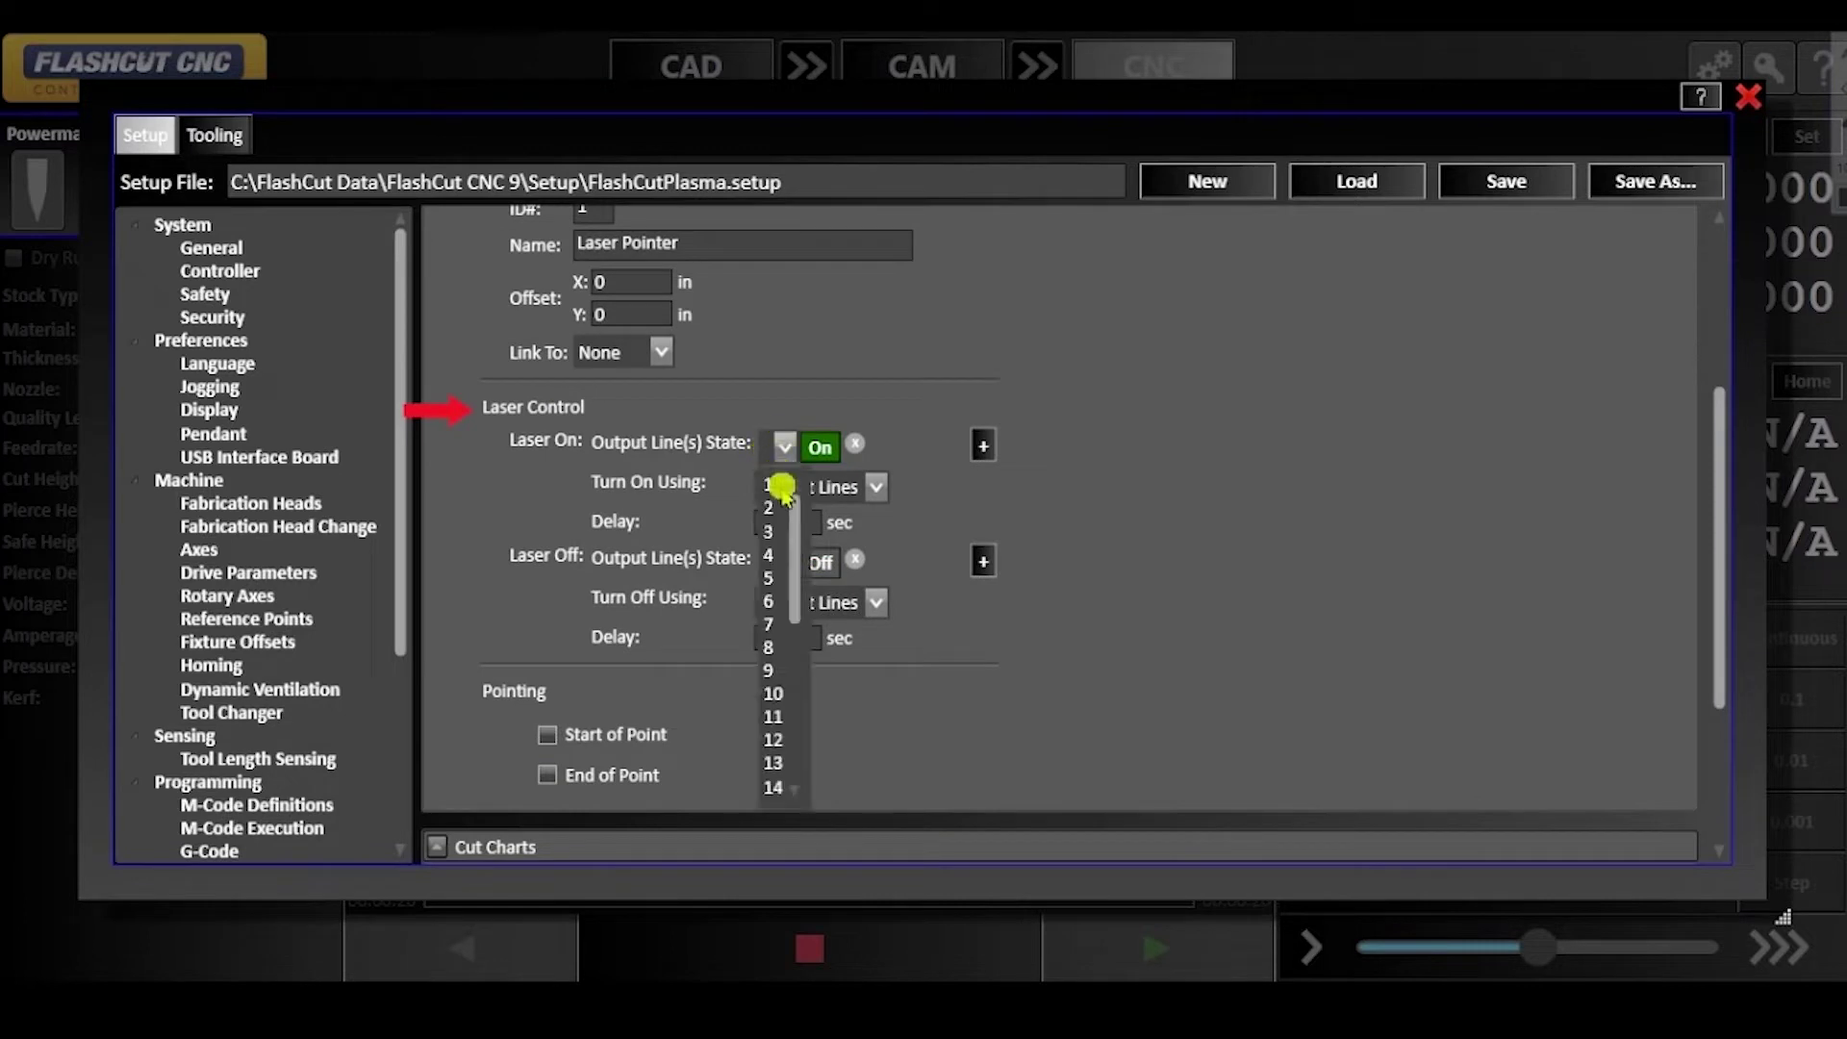
pyautogui.click(772, 508)
pyautogui.click(784, 561)
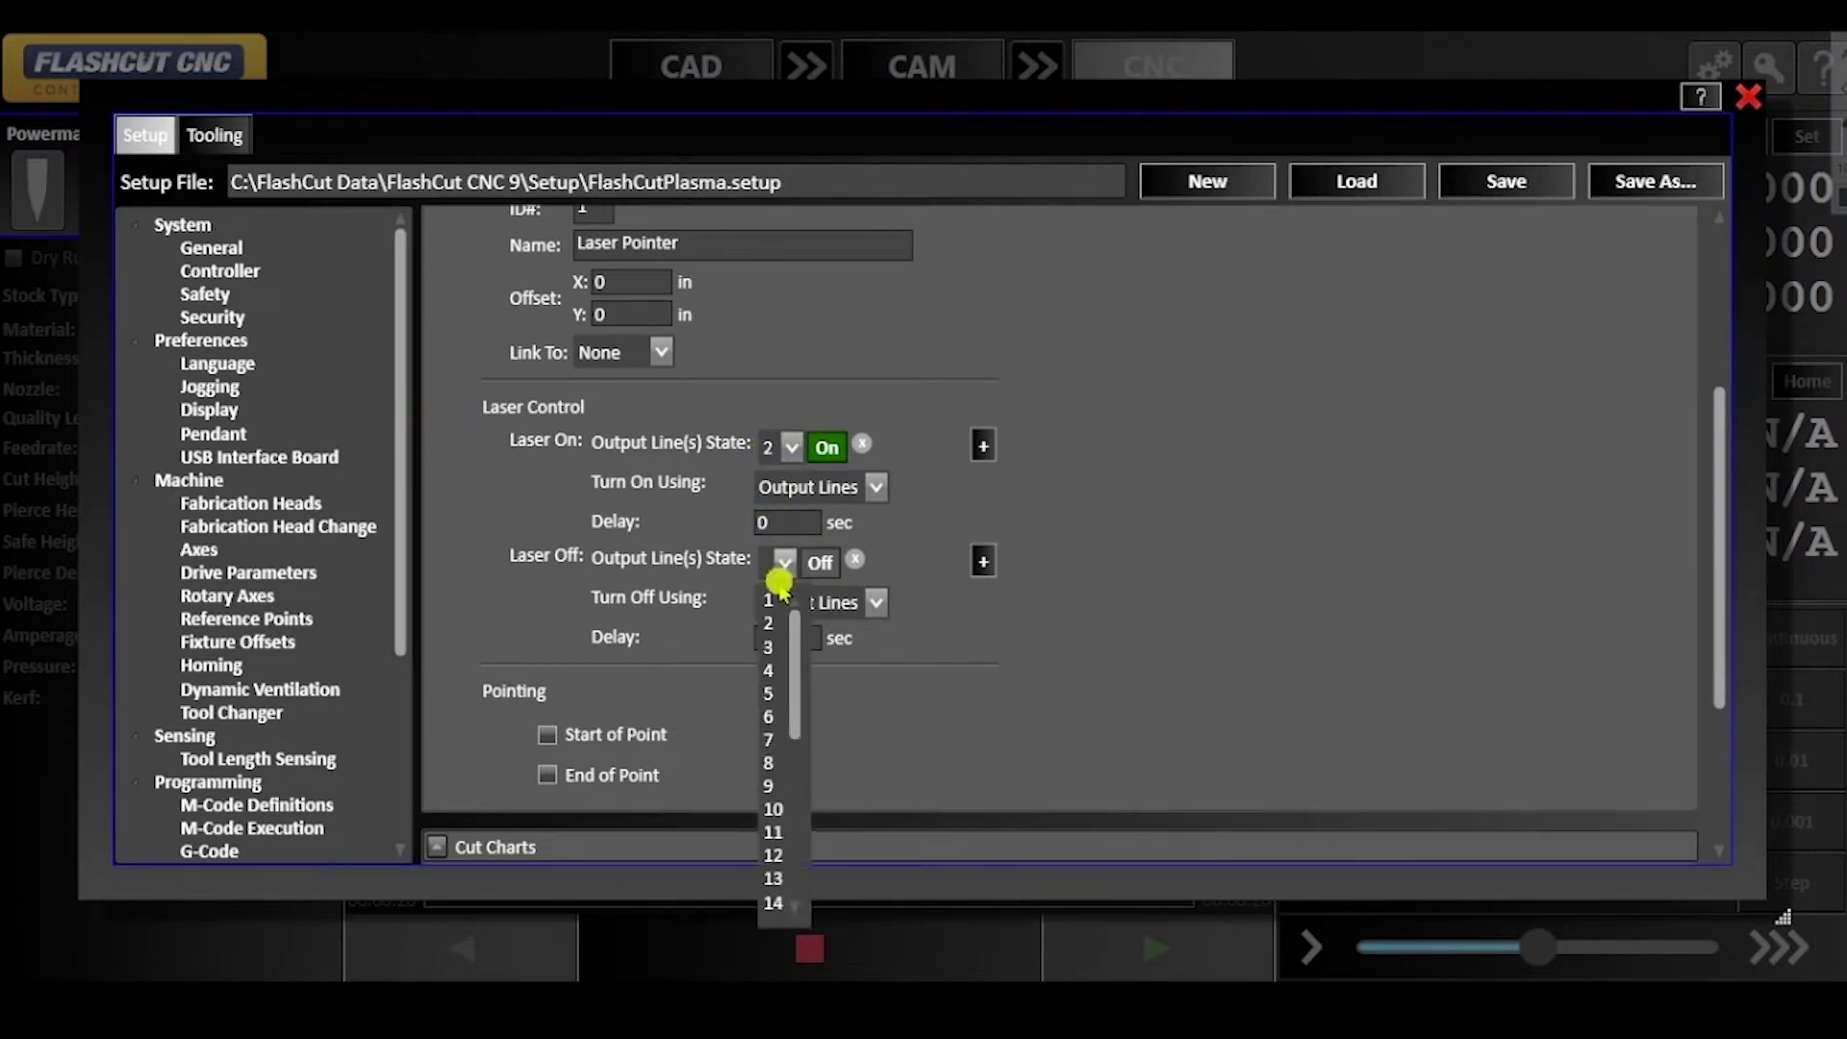
pyautogui.click(773, 622)
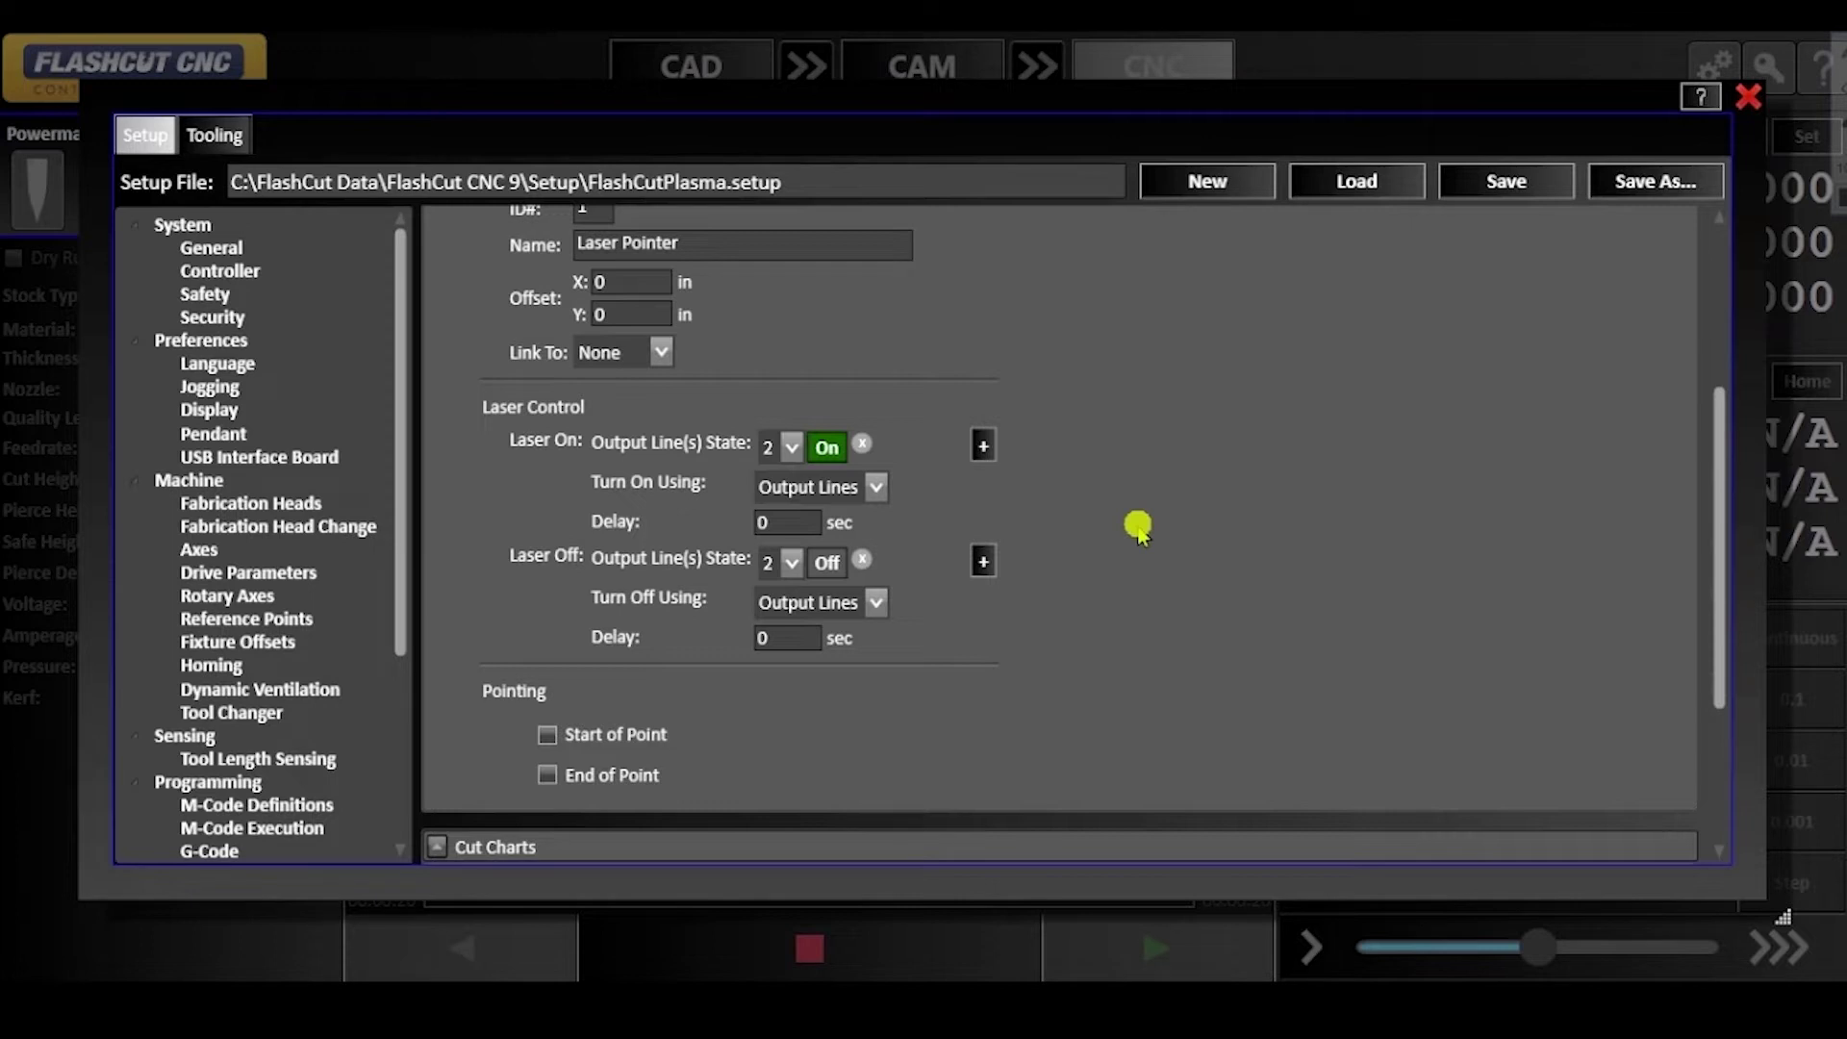
# Step: Enable Start of Point with #FabHead.TurnOn and End of Point with #FabHead.TurnOff, then save
pyautogui.scroll(-3, 1138, 526)
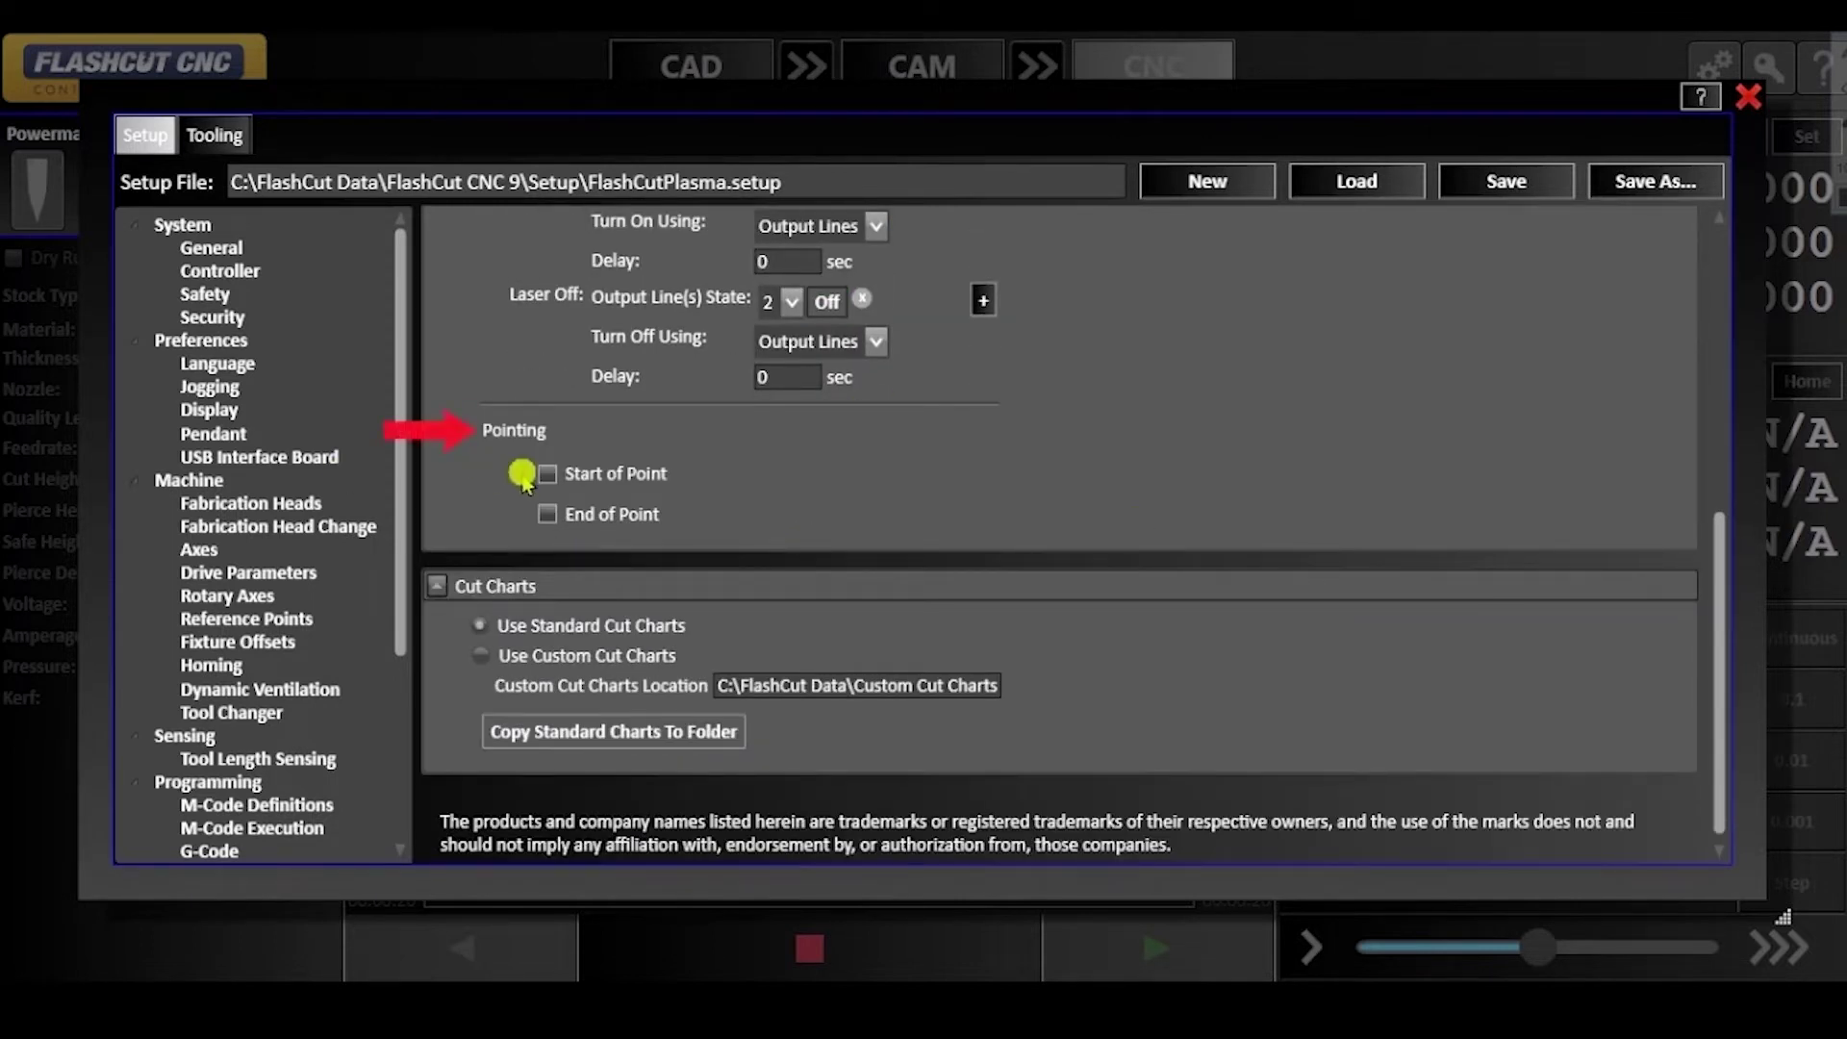
pyautogui.click(544, 475)
pyautogui.click(546, 611)
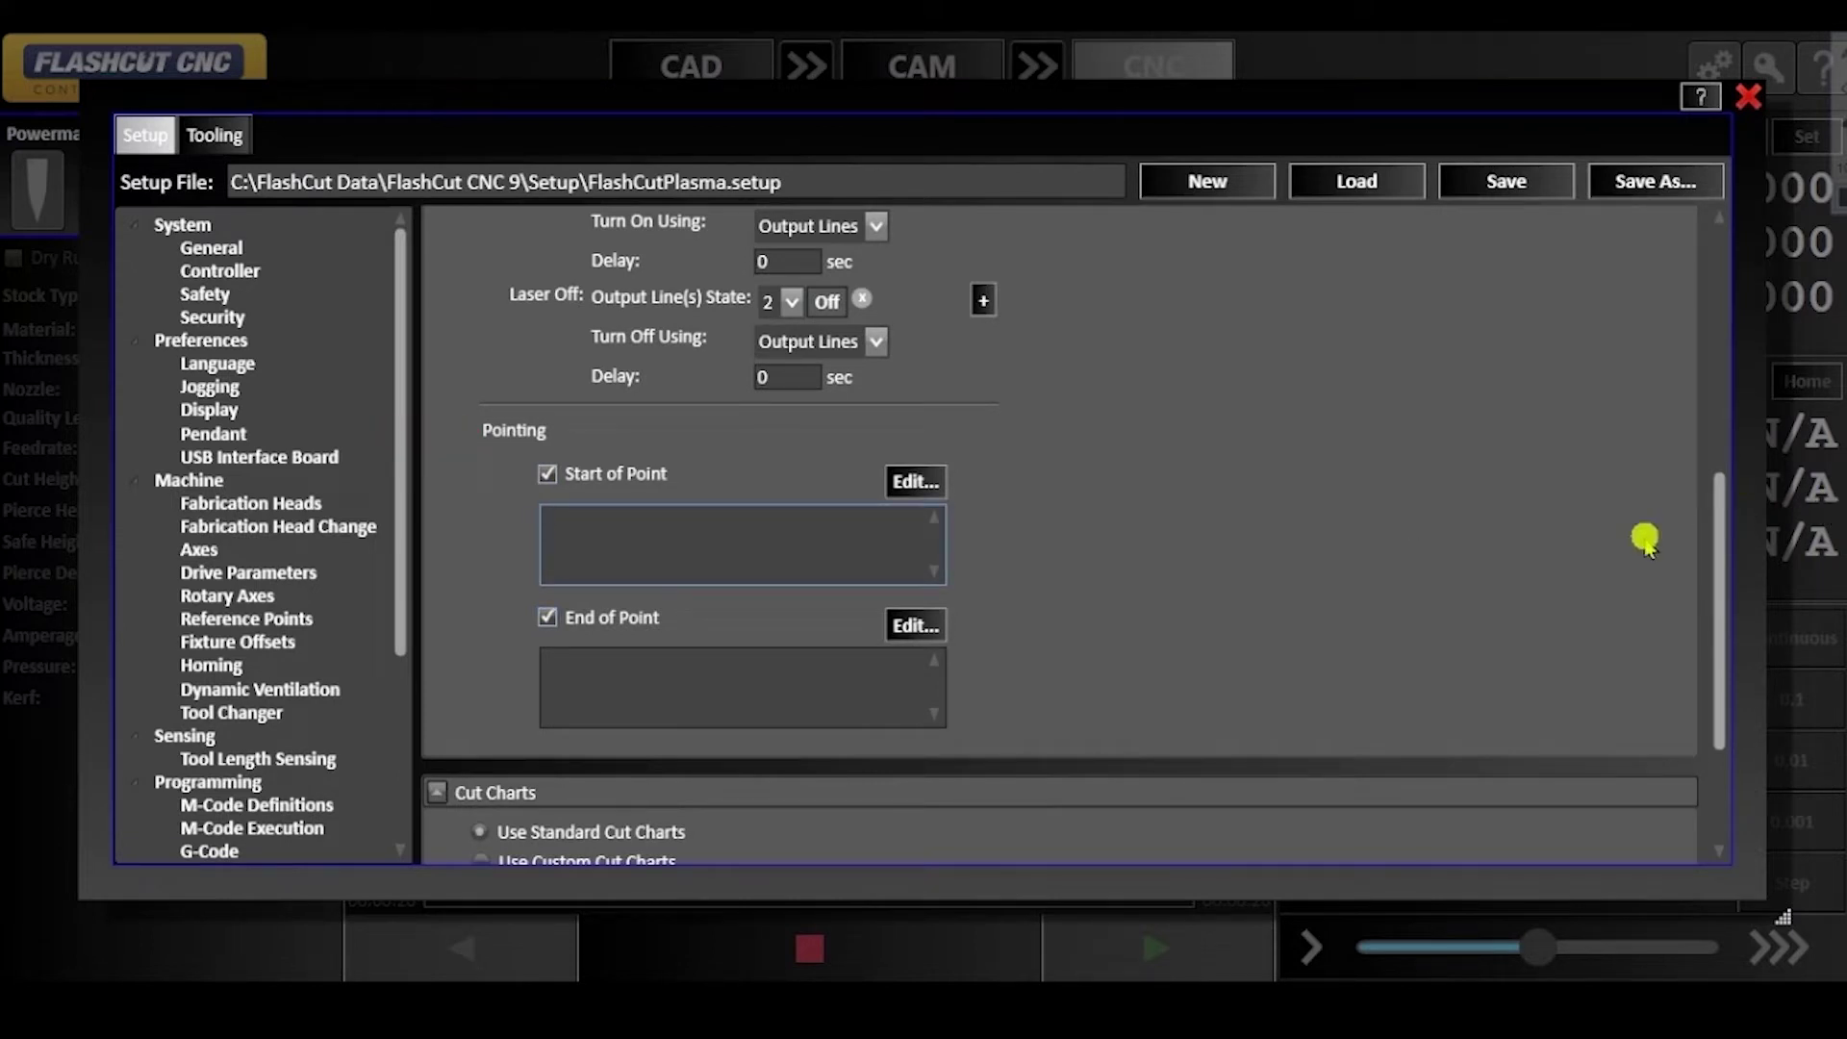
pyautogui.write('#FabHead.TurnOn')
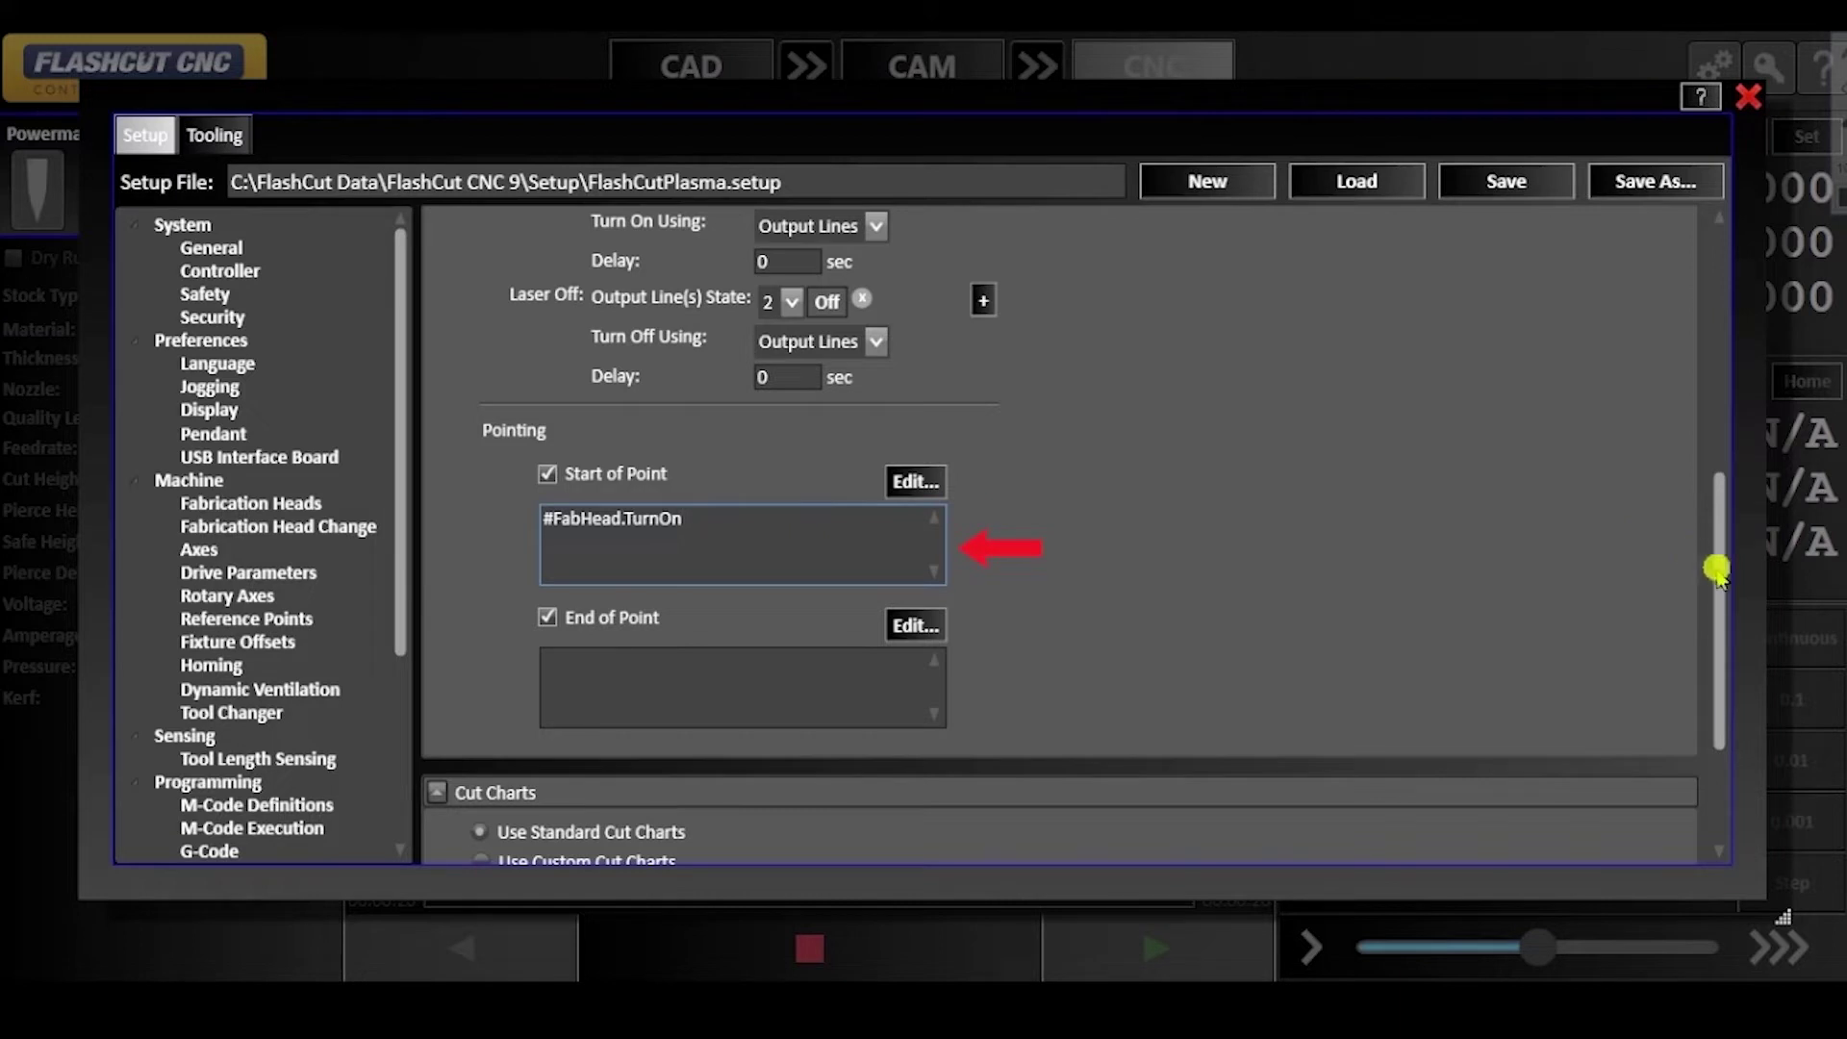
pyautogui.click(662, 673)
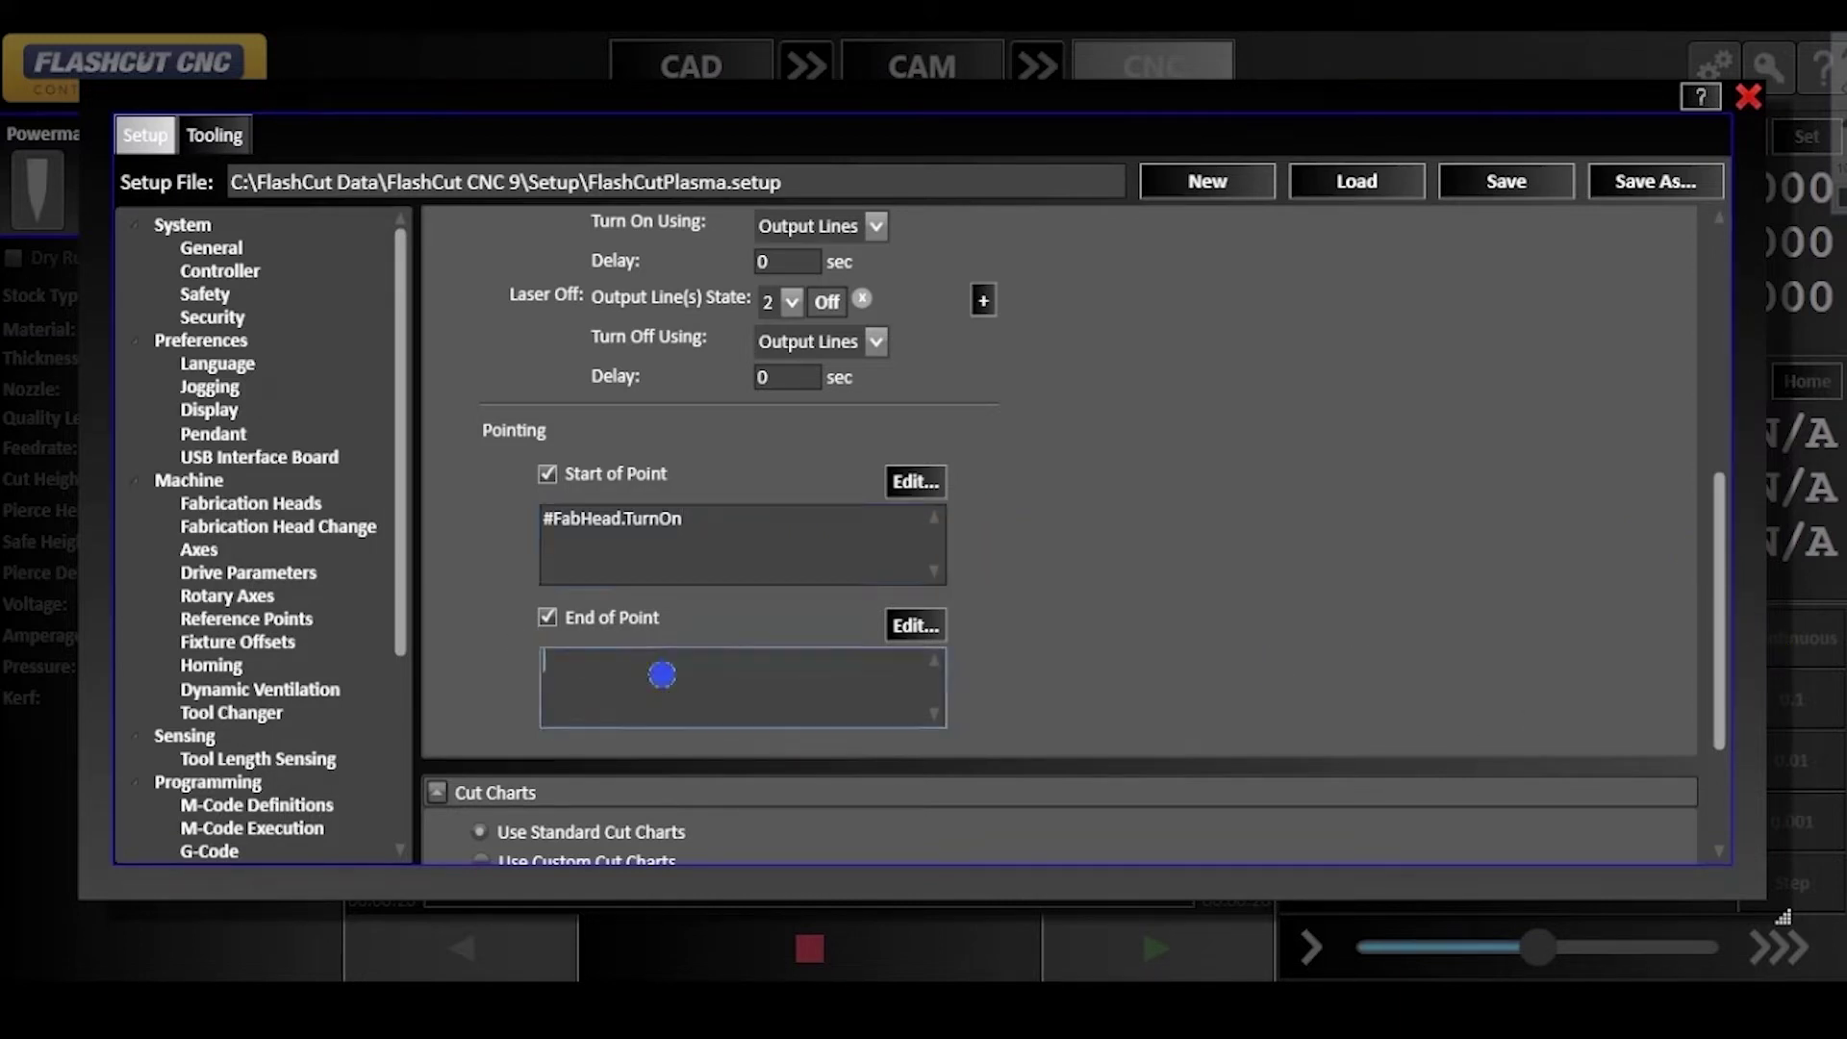
pyautogui.write('#FabHead.TurnOff')
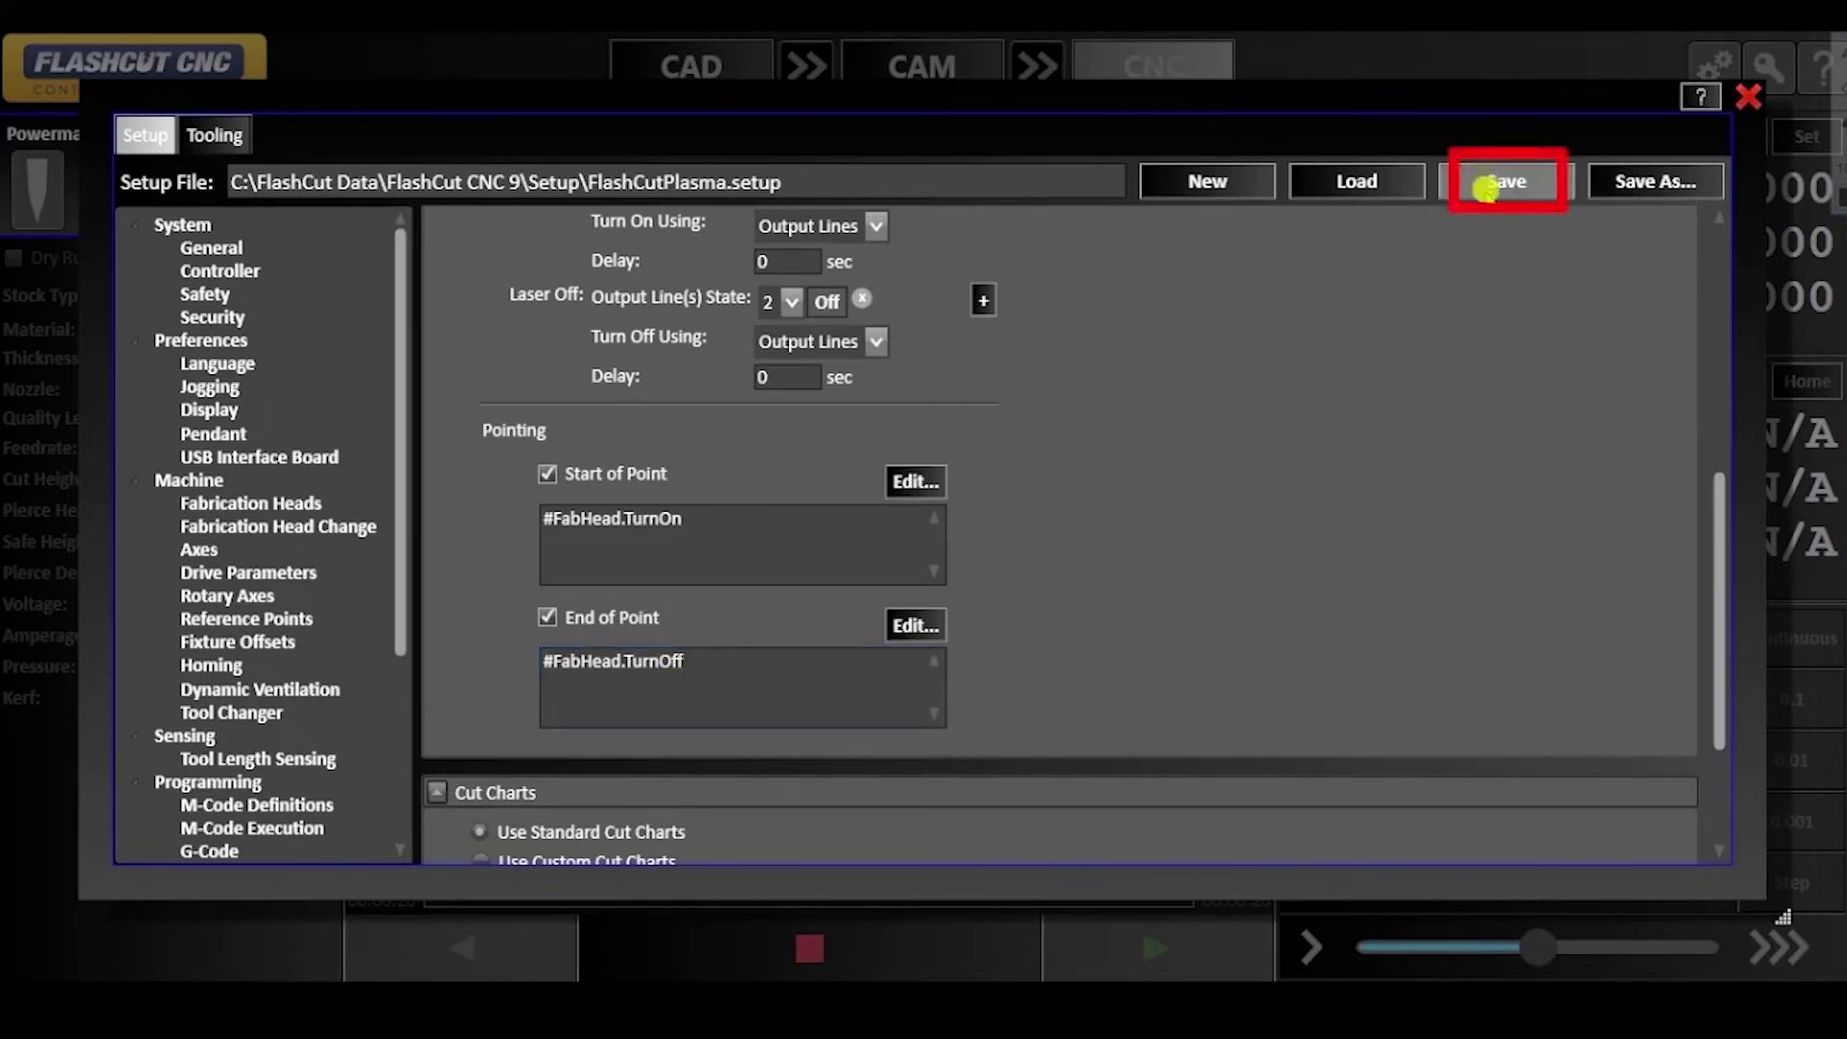
pyautogui.click(1487, 185)
# Step: Acknowledge the configuration change, activate the Laser Pointer, and test its beam on and off
pyautogui.click(977, 612)
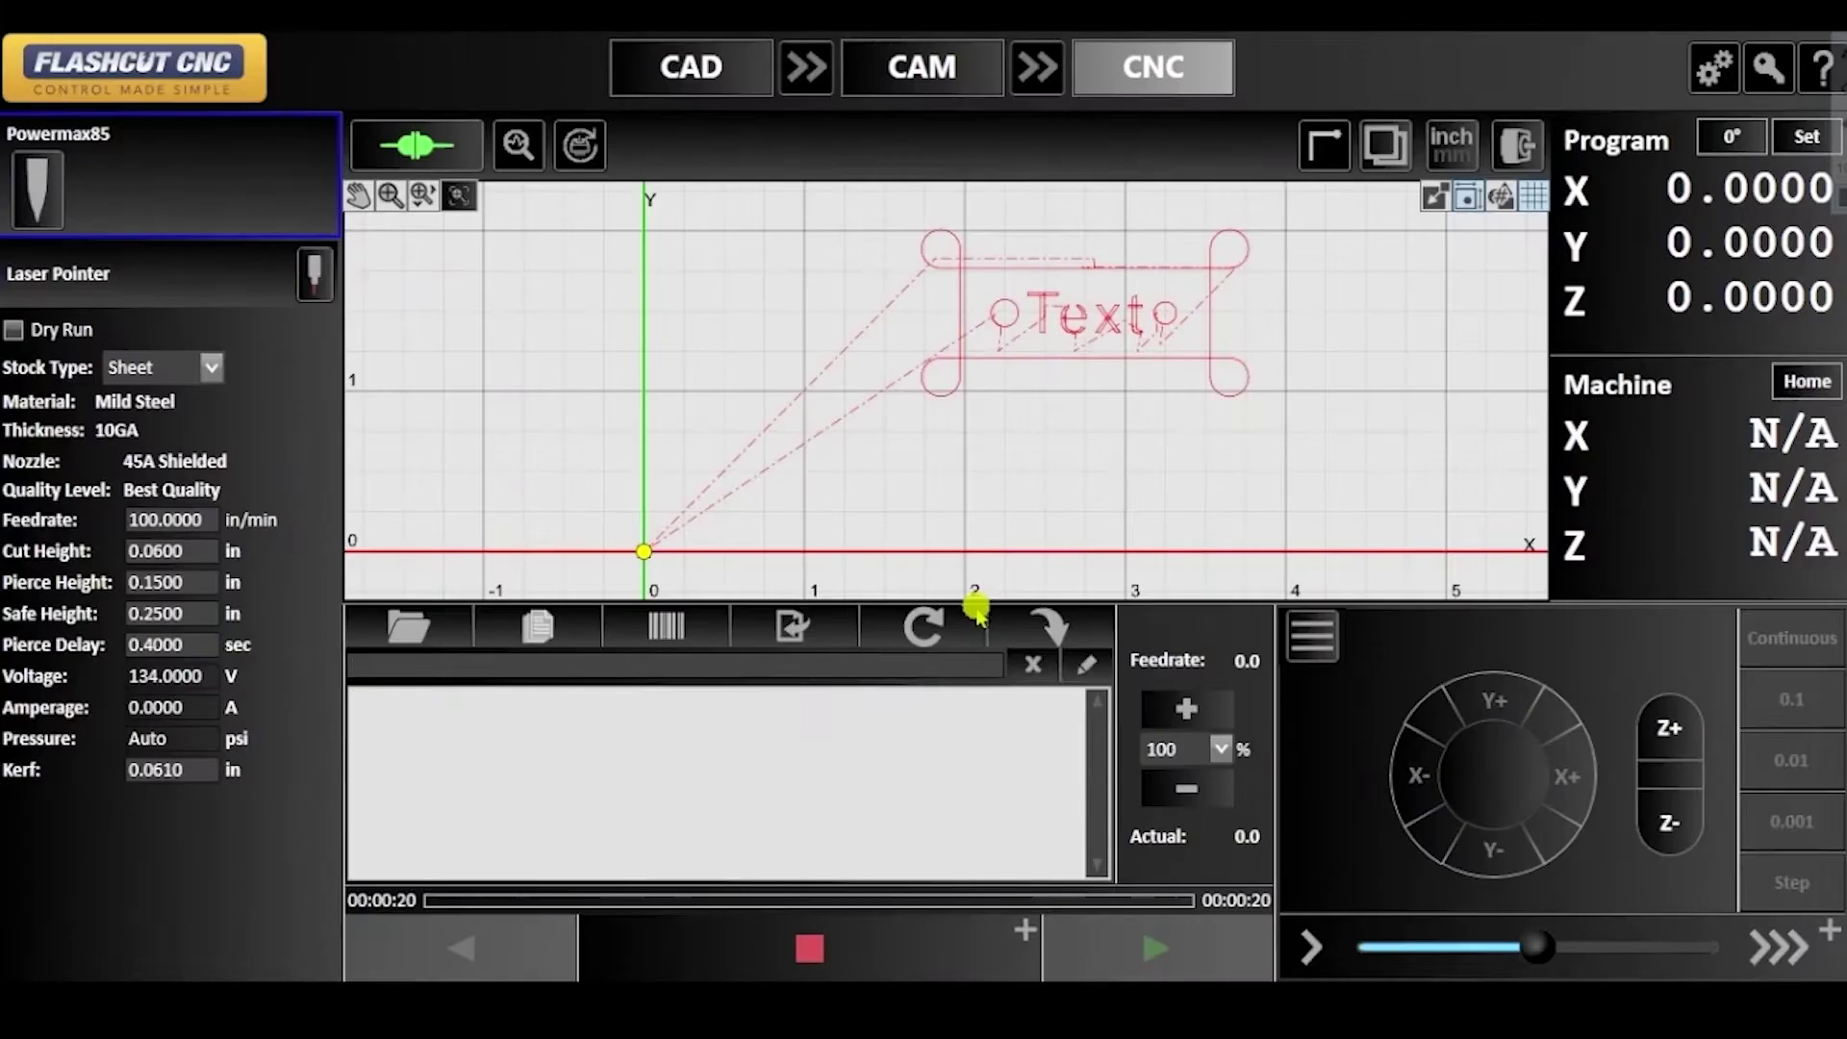
pyautogui.click(194, 274)
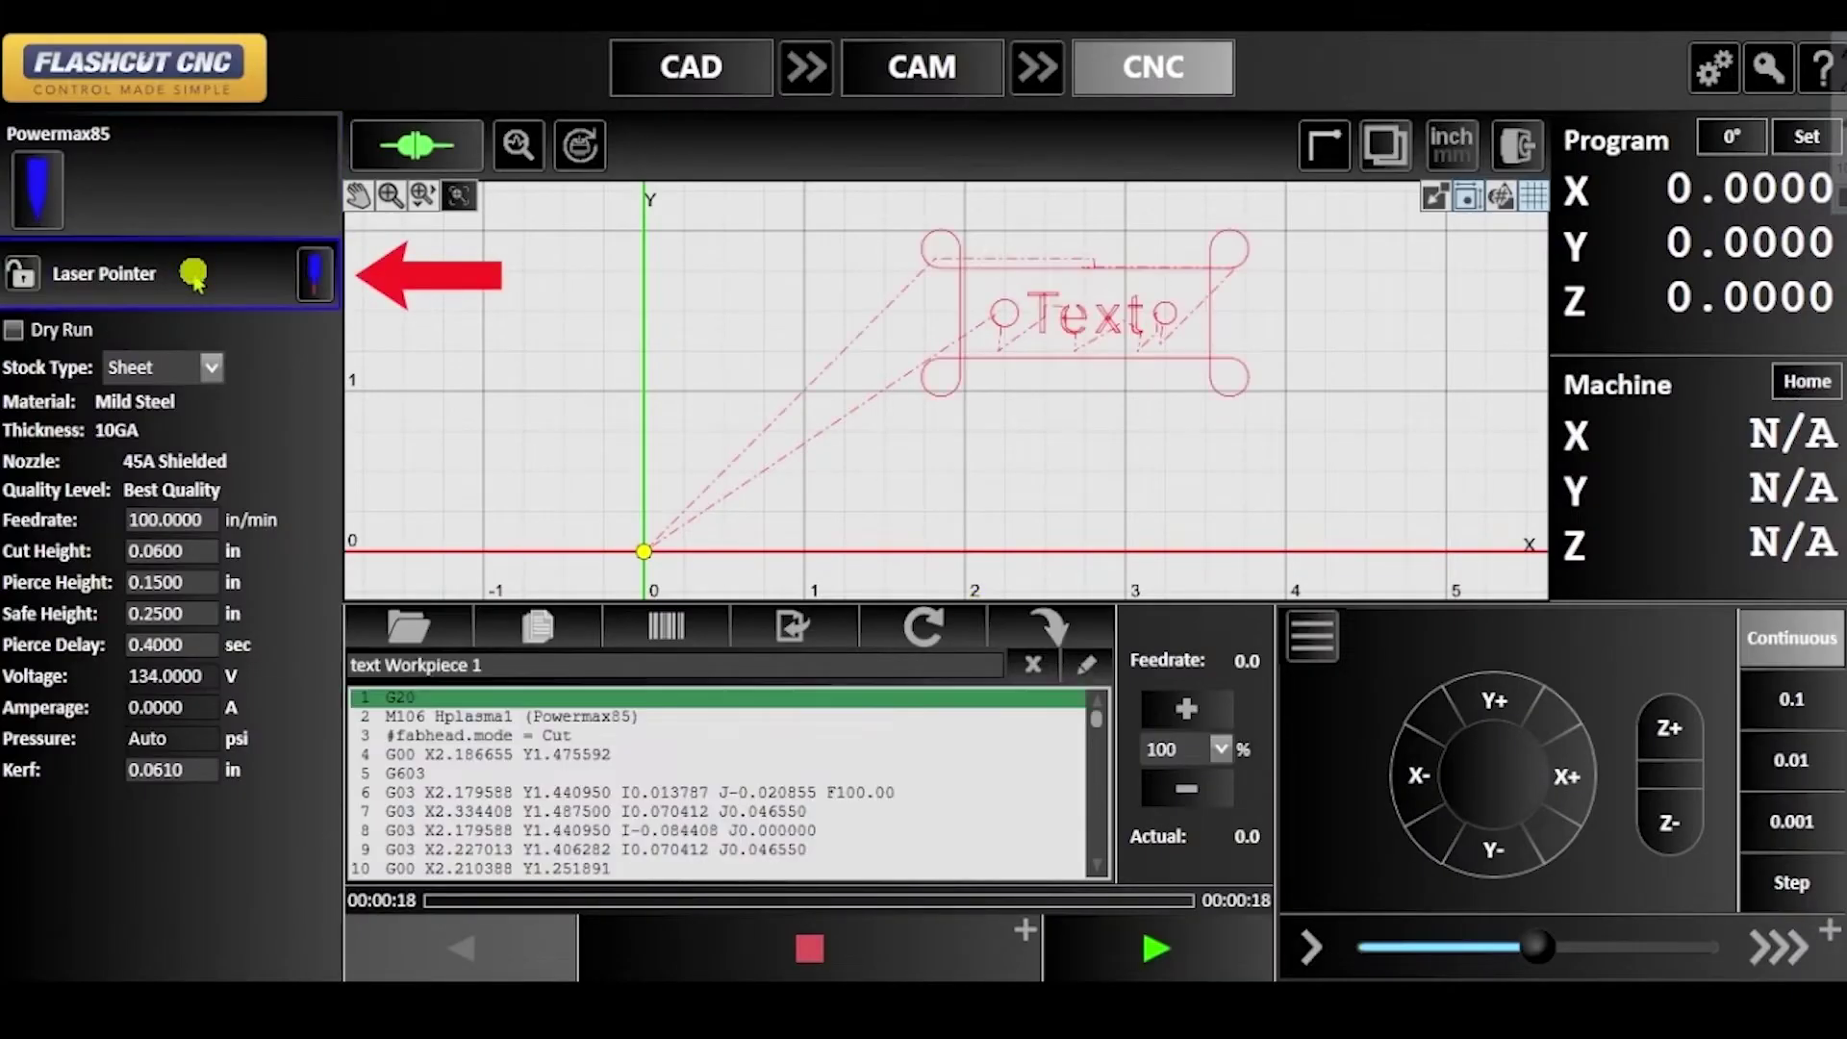
pyautogui.click(315, 281)
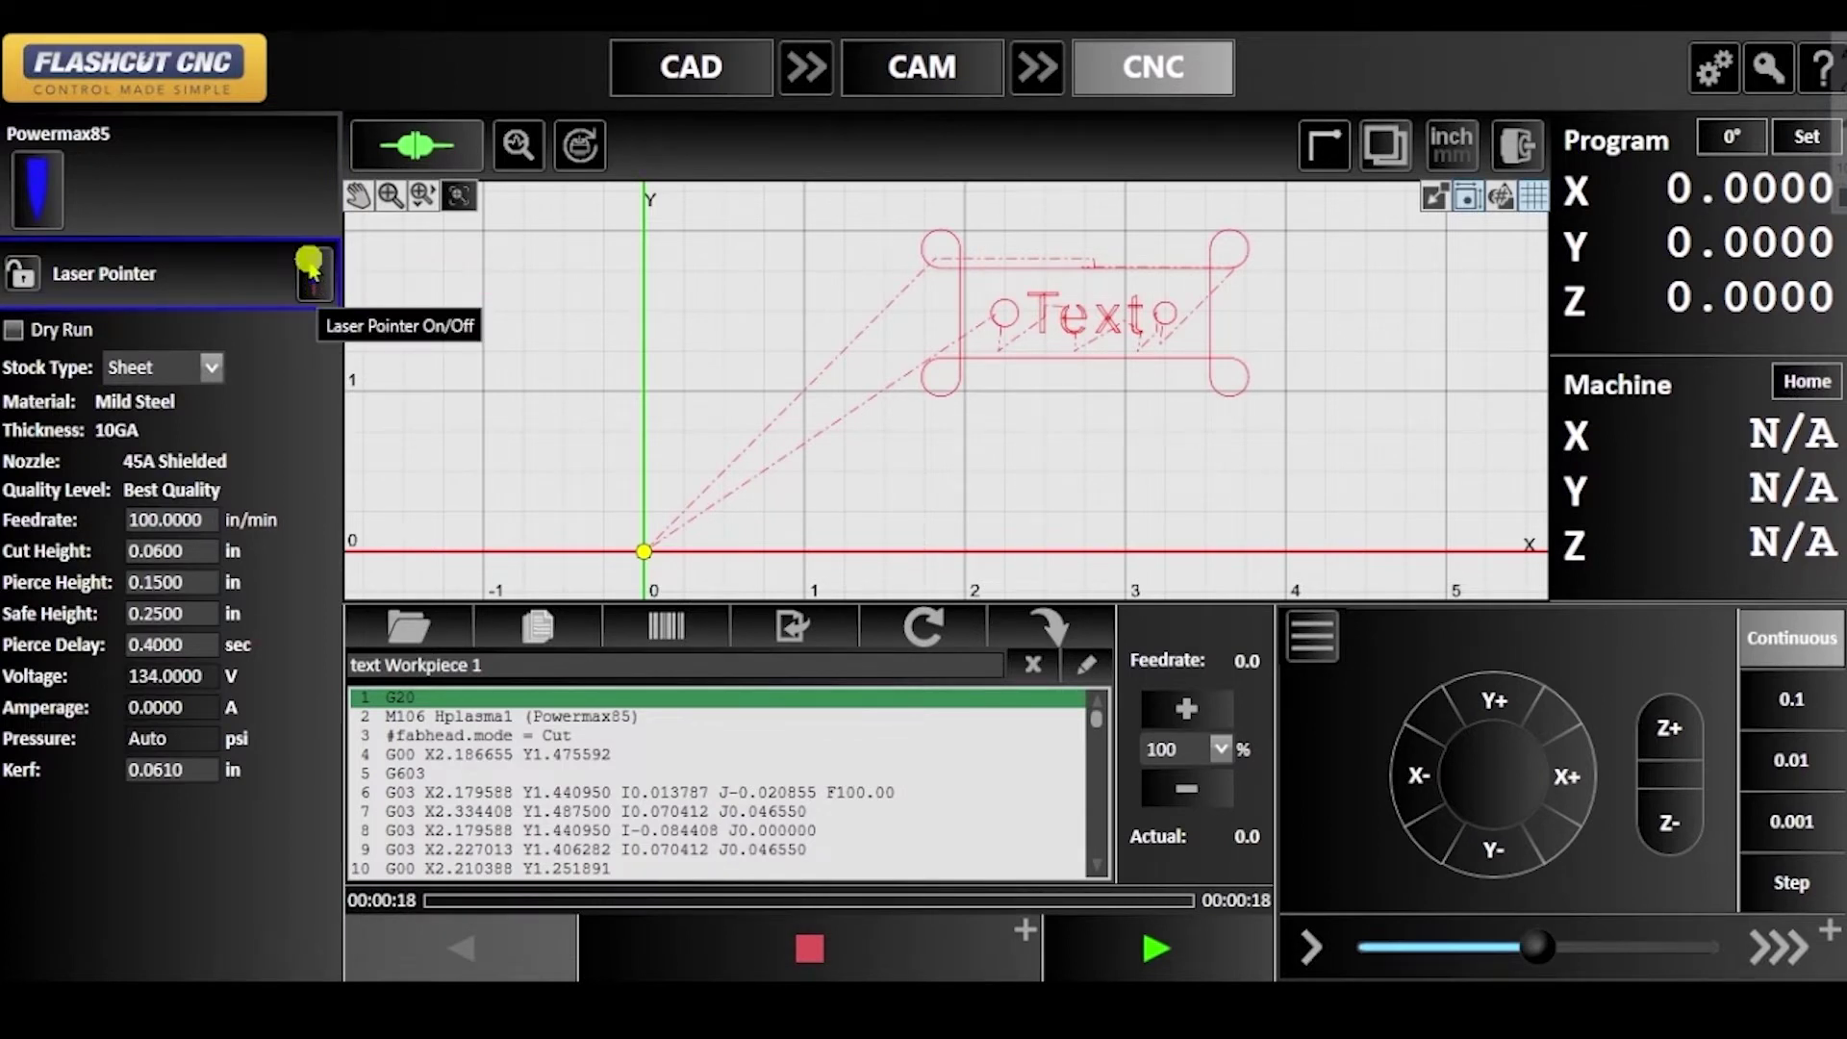
pyautogui.click(309, 269)
pyautogui.click(310, 267)
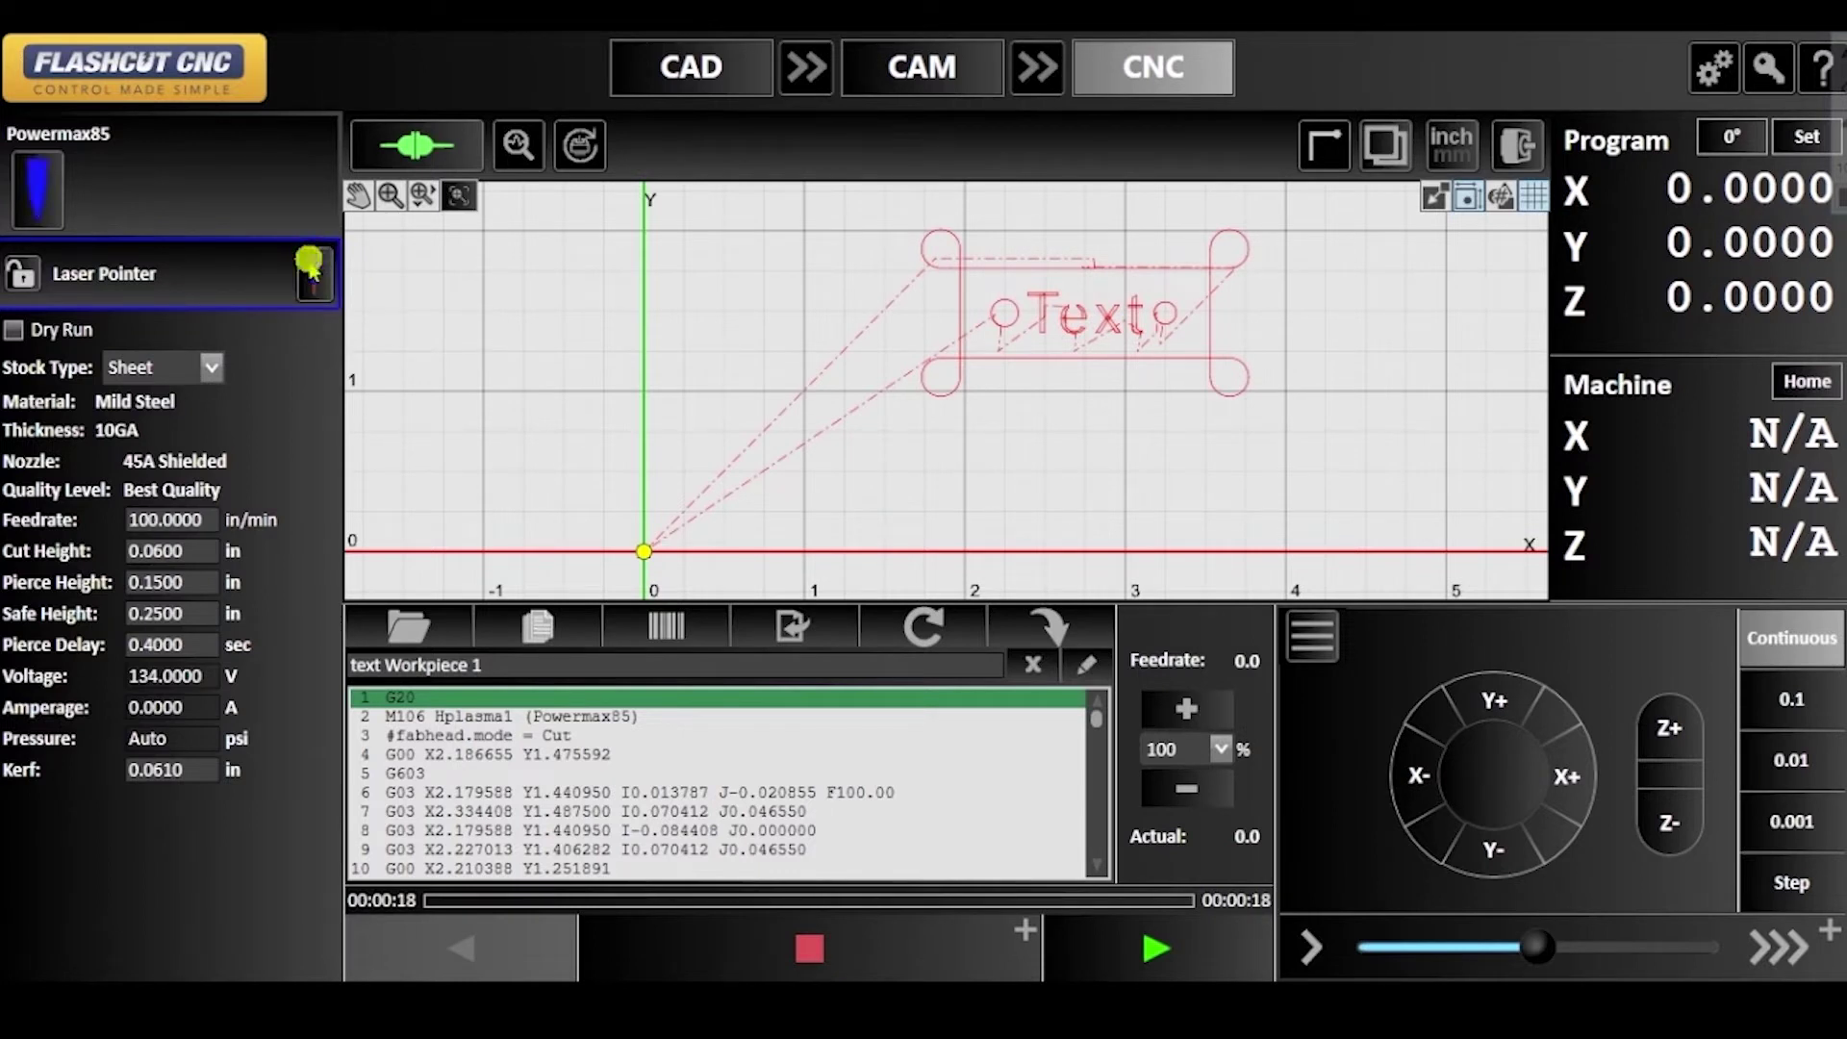
# Step: Lock the Laser Pointer head, then switch to Powermax85 and back to Laser Pointer
pyautogui.click(31, 277)
pyautogui.click(232, 219)
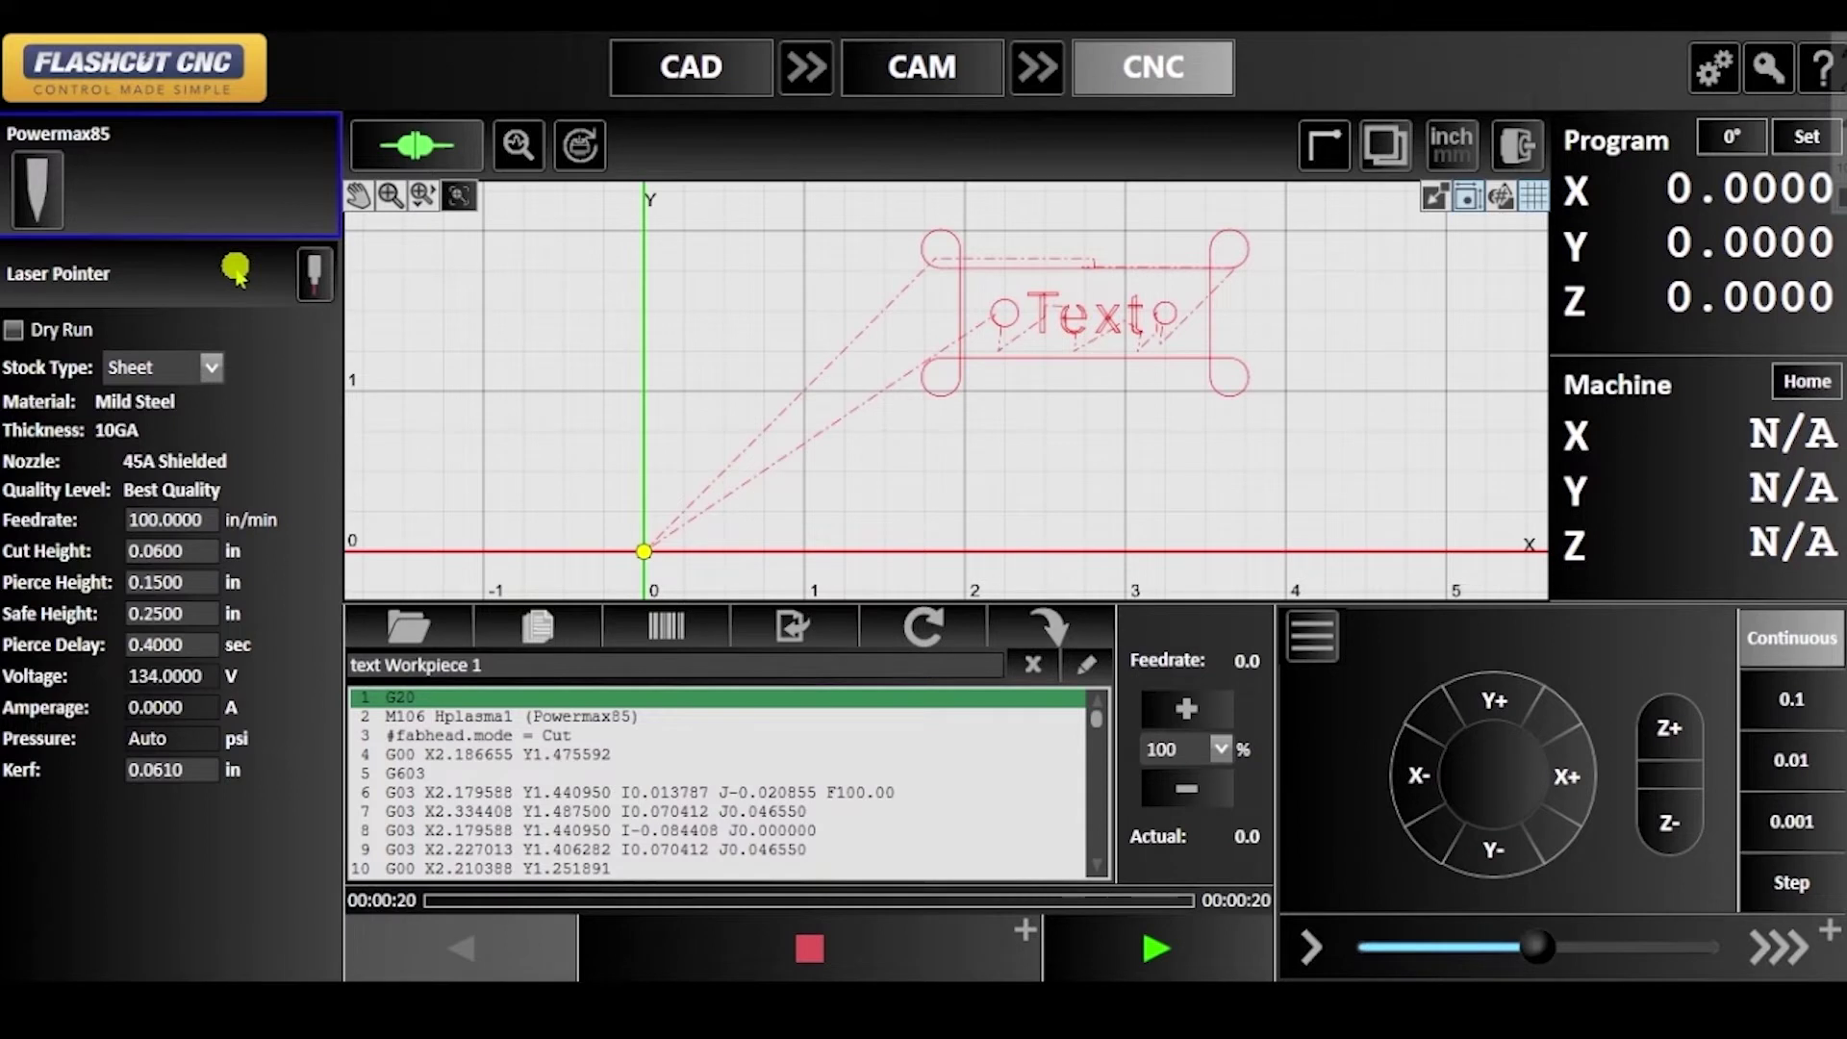
pyautogui.click(235, 269)
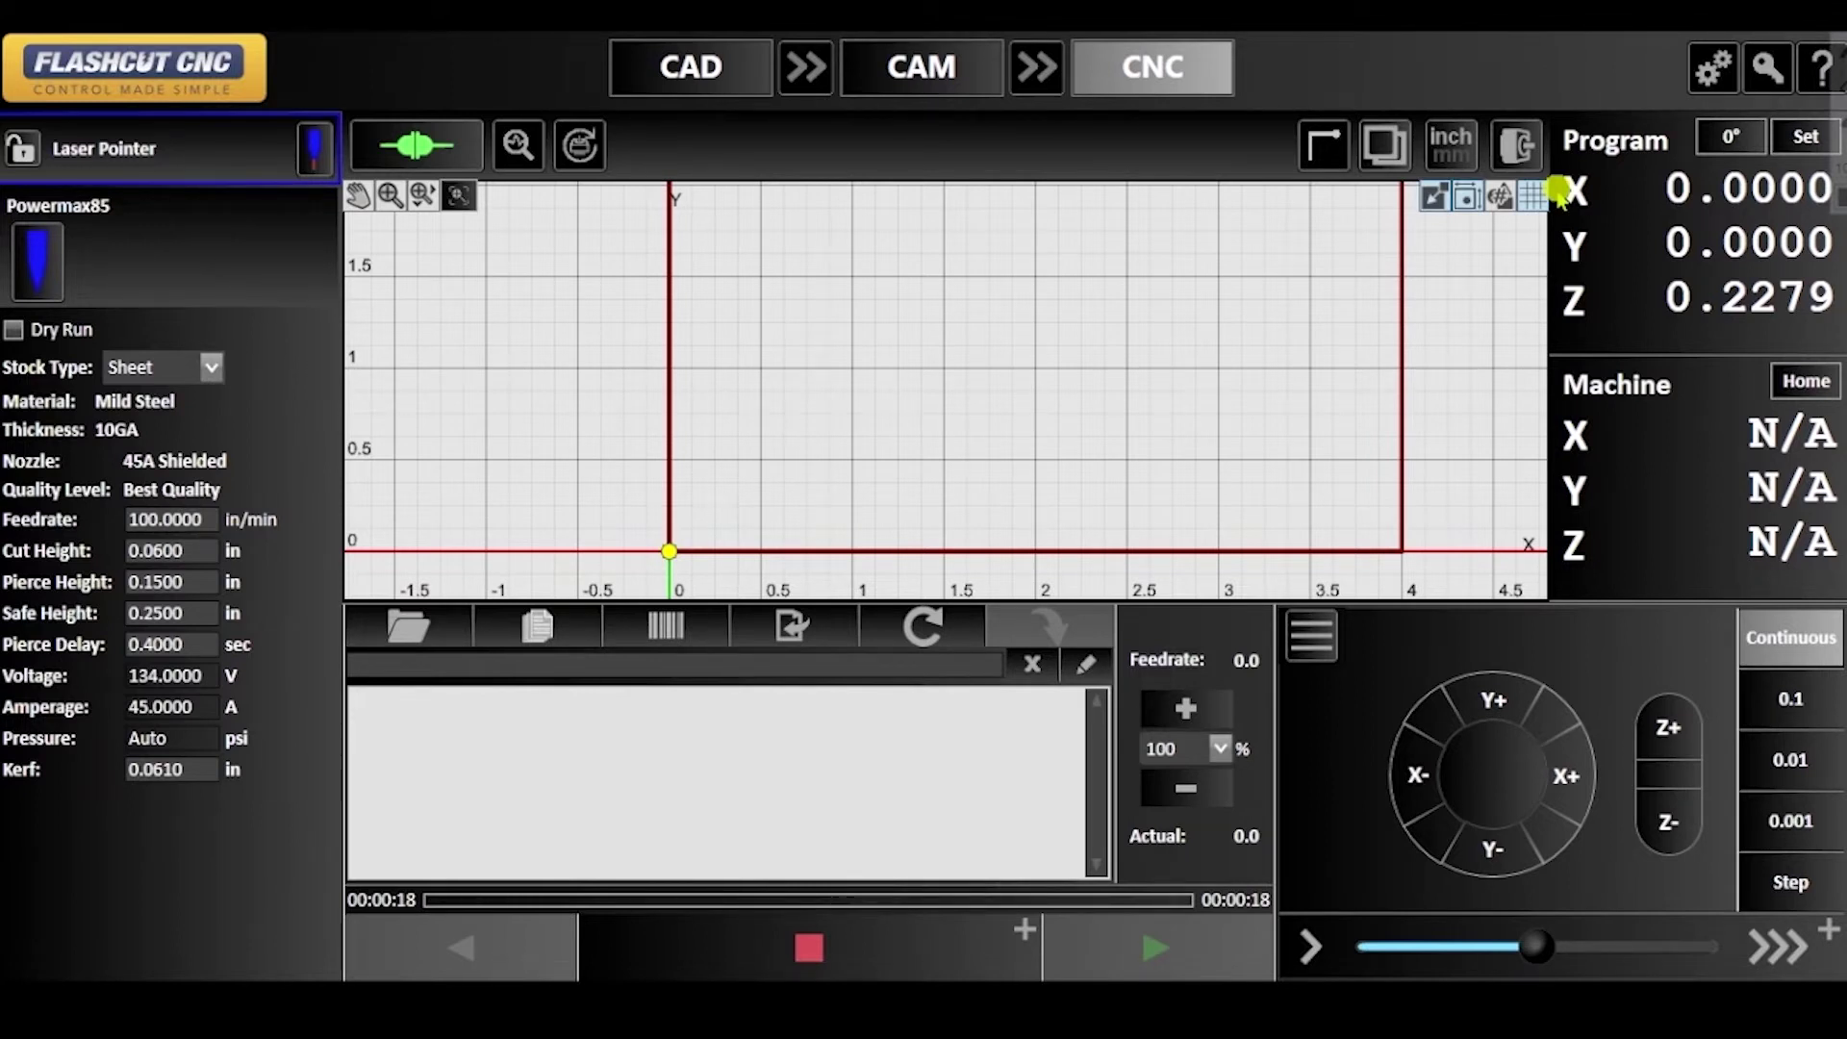
# Step: Re-save the configuration with laserpointer1 and plasma1 and confirm the change
pyautogui.click(1700, 72)
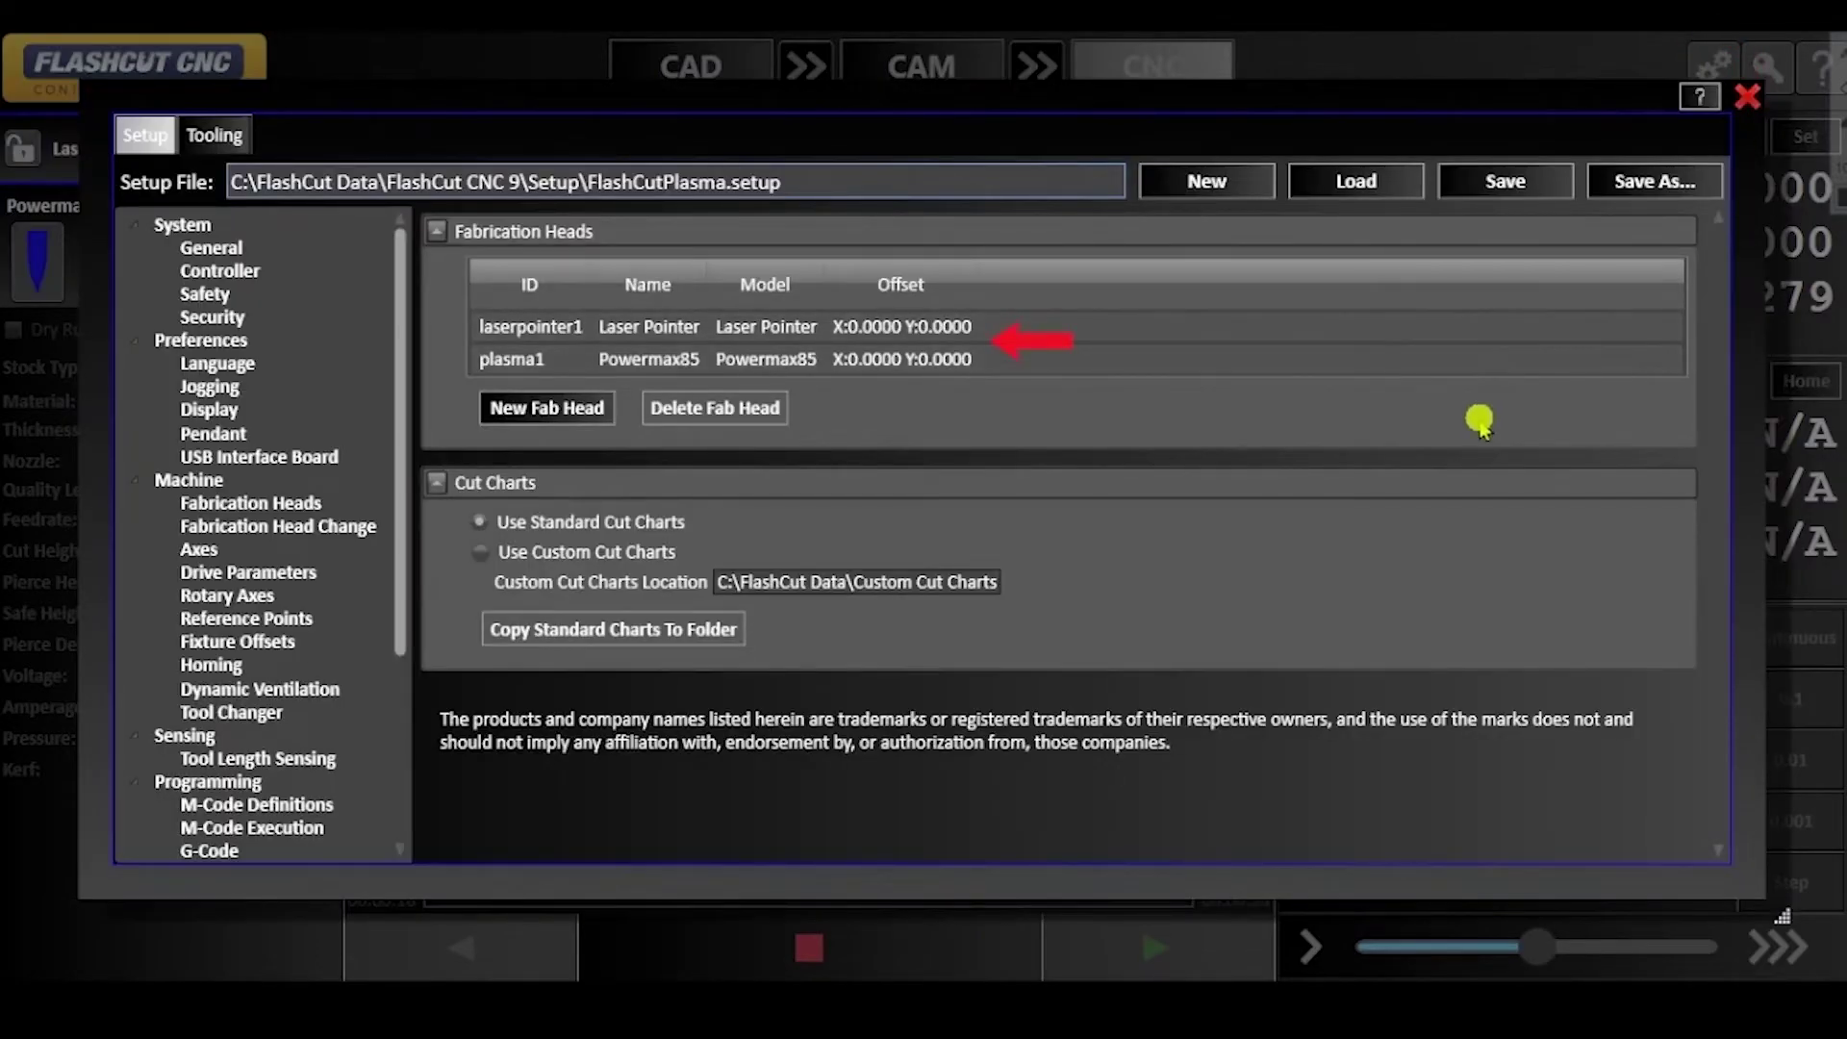
pyautogui.click(1480, 183)
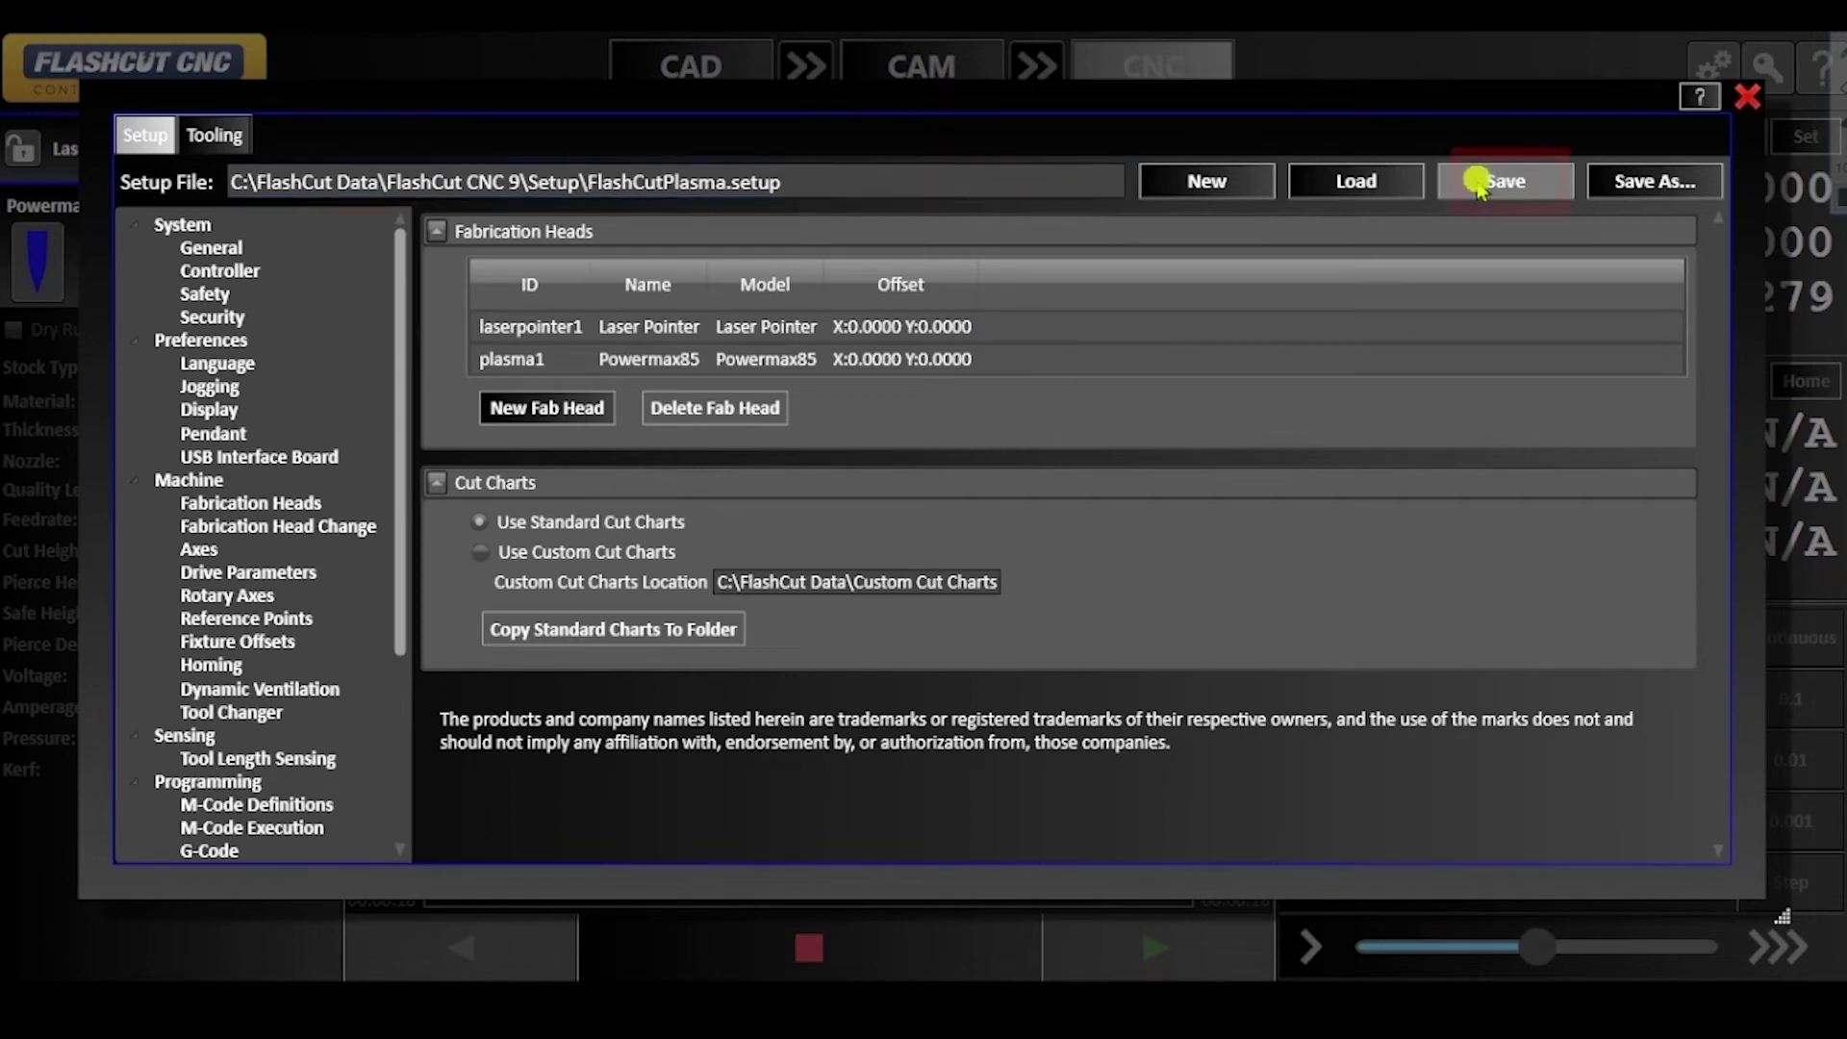
pyautogui.click(1026, 619)
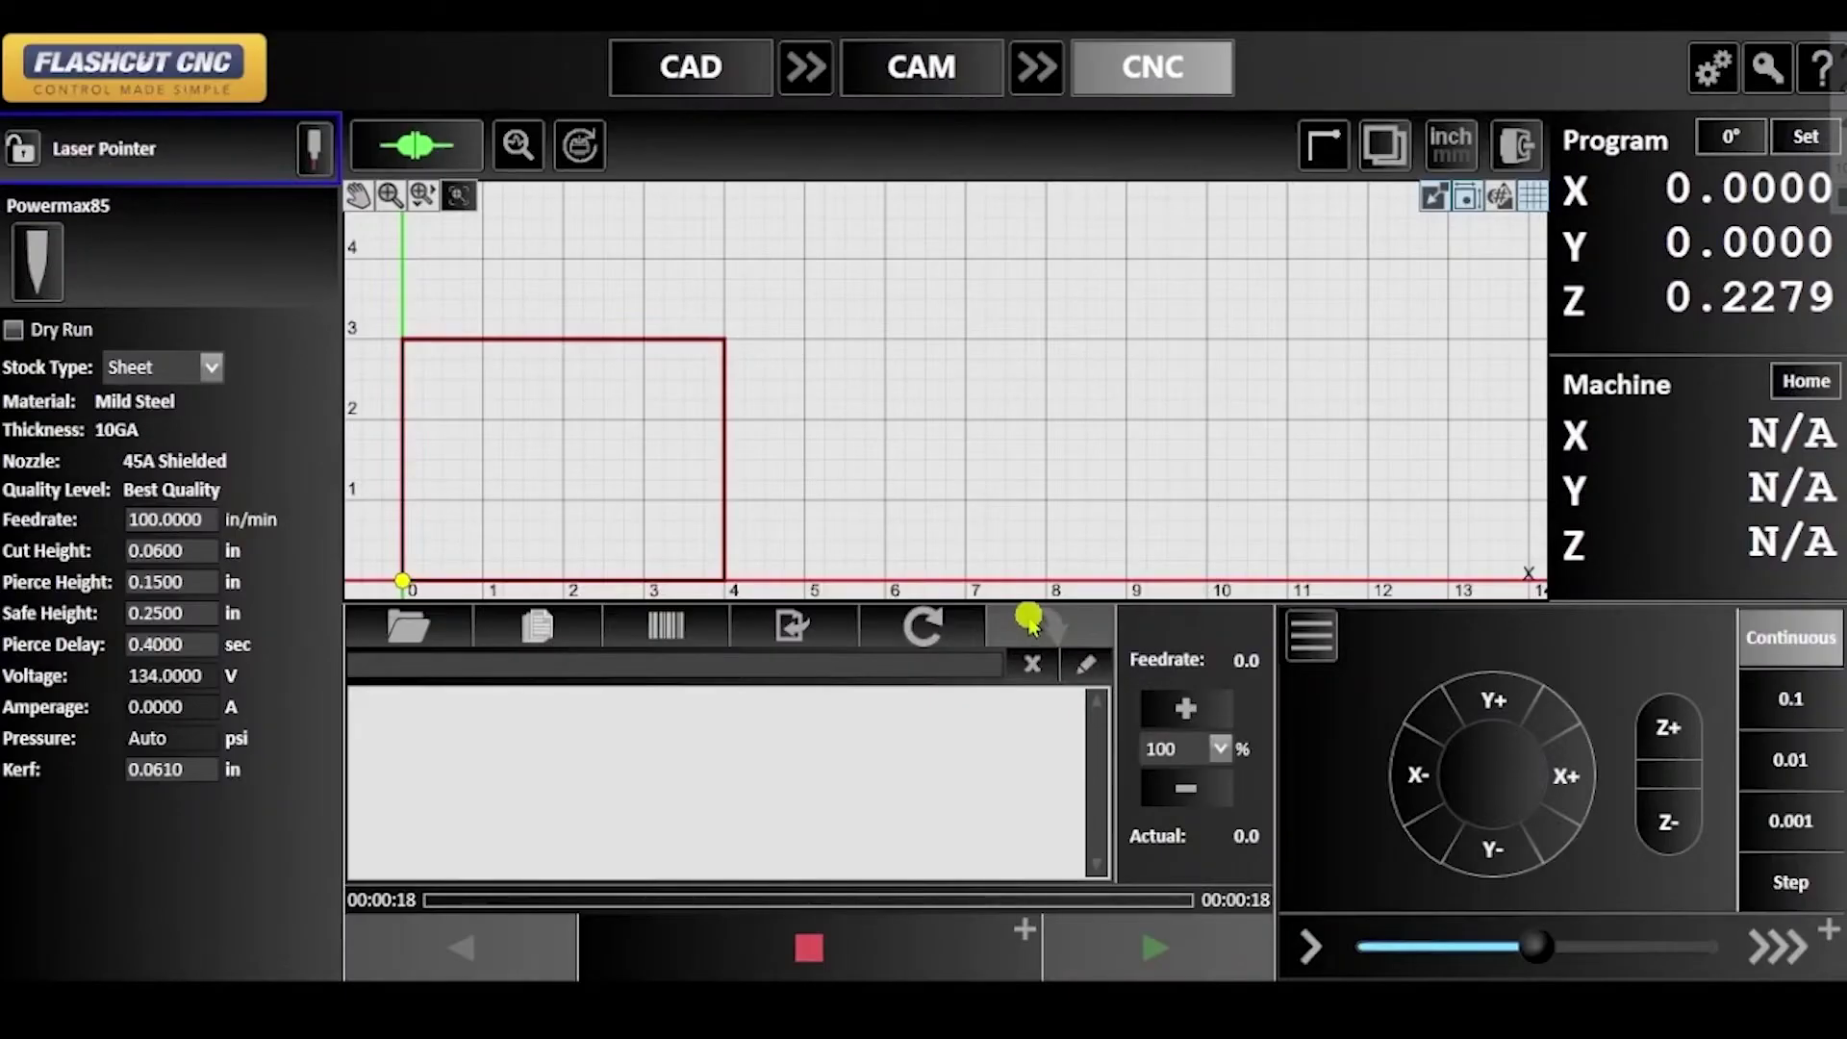
# Step: Fit the rectangle in view and make Powermax85 the active head
pyautogui.click(862, 463)
pyautogui.scroll(3, 864, 473)
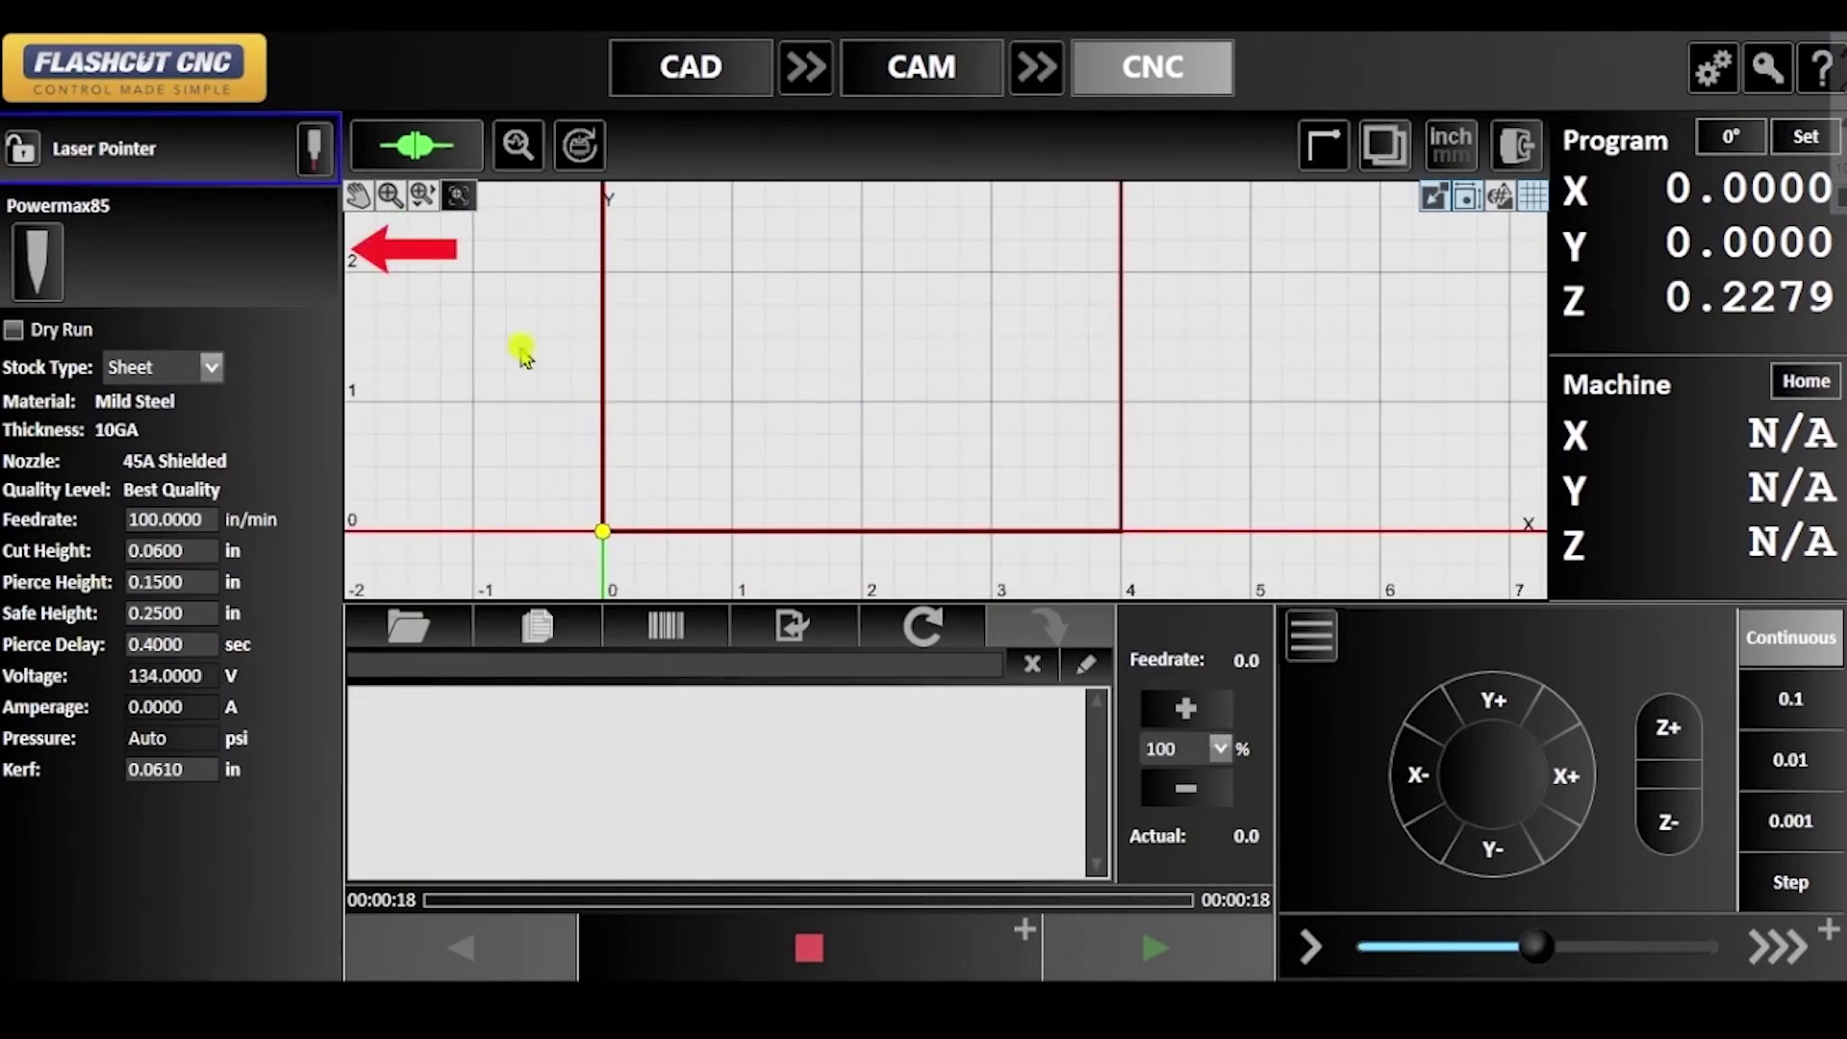
pyautogui.click(265, 272)
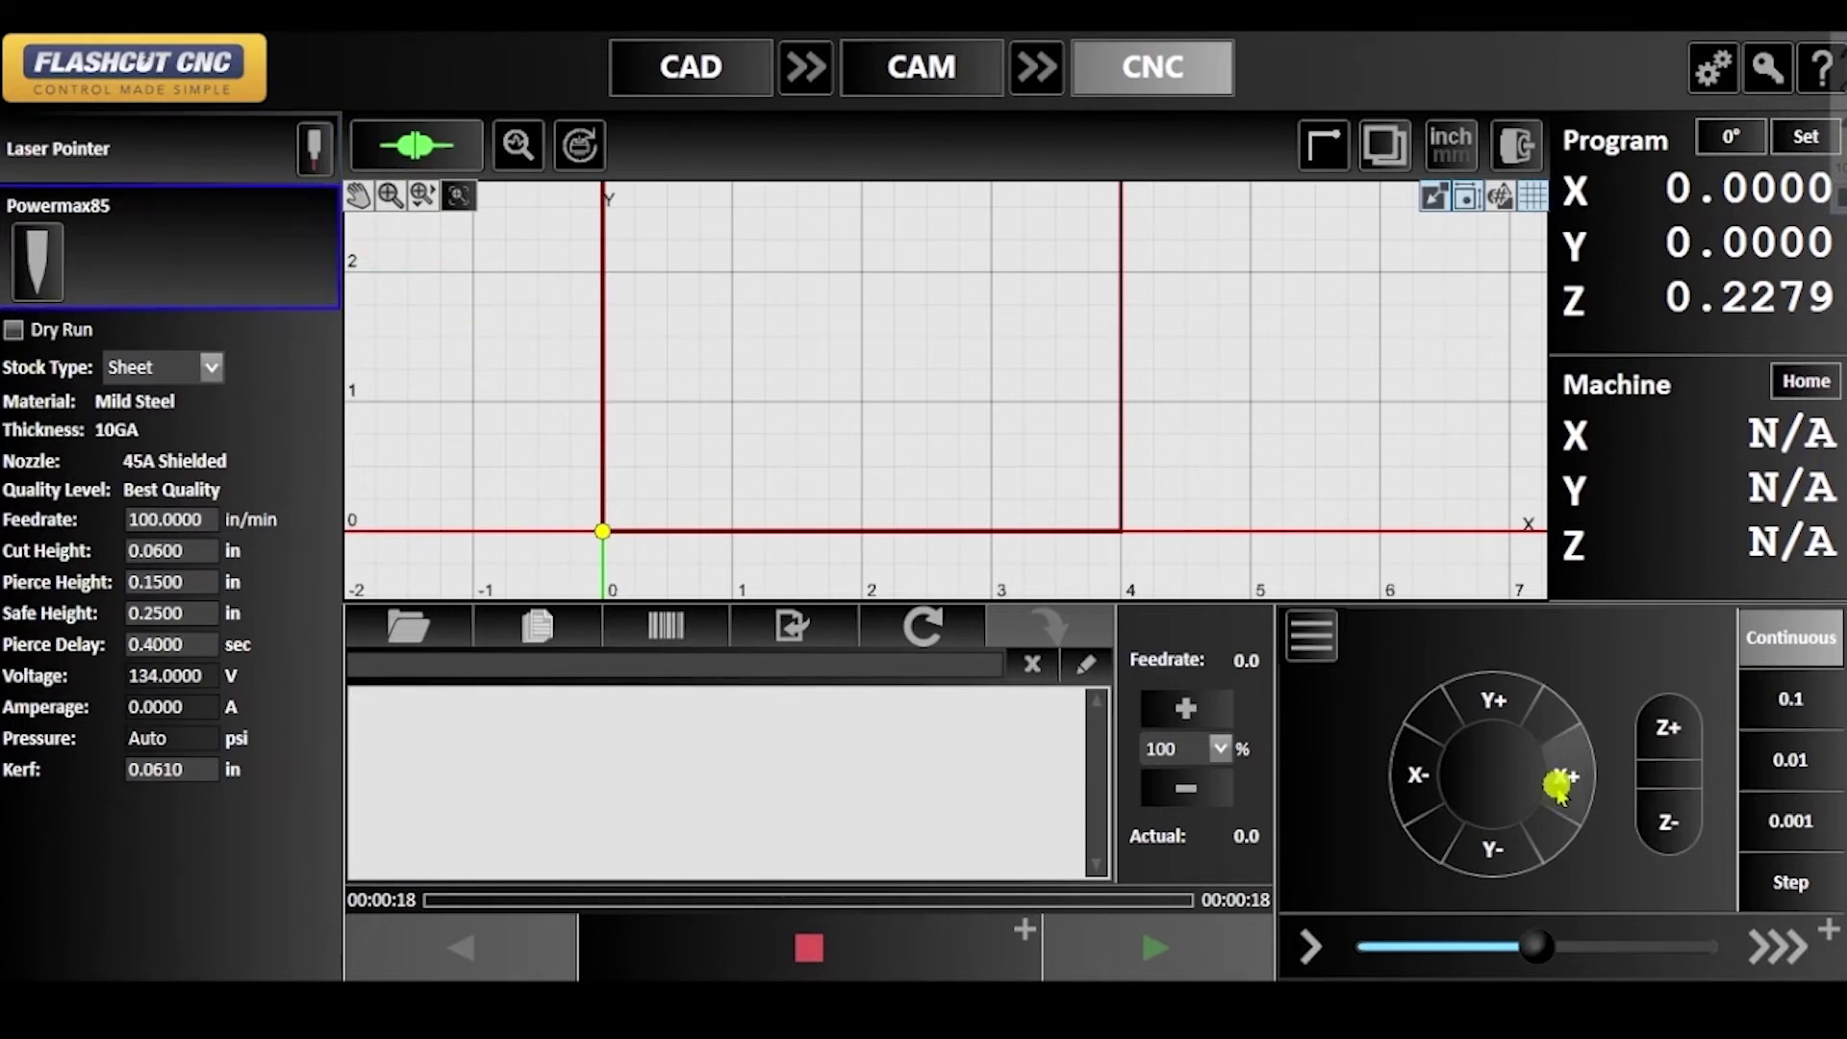
# Step: Jog X+ and Y+ to the mark and zero program X and Y there
pyautogui.click(1558, 783)
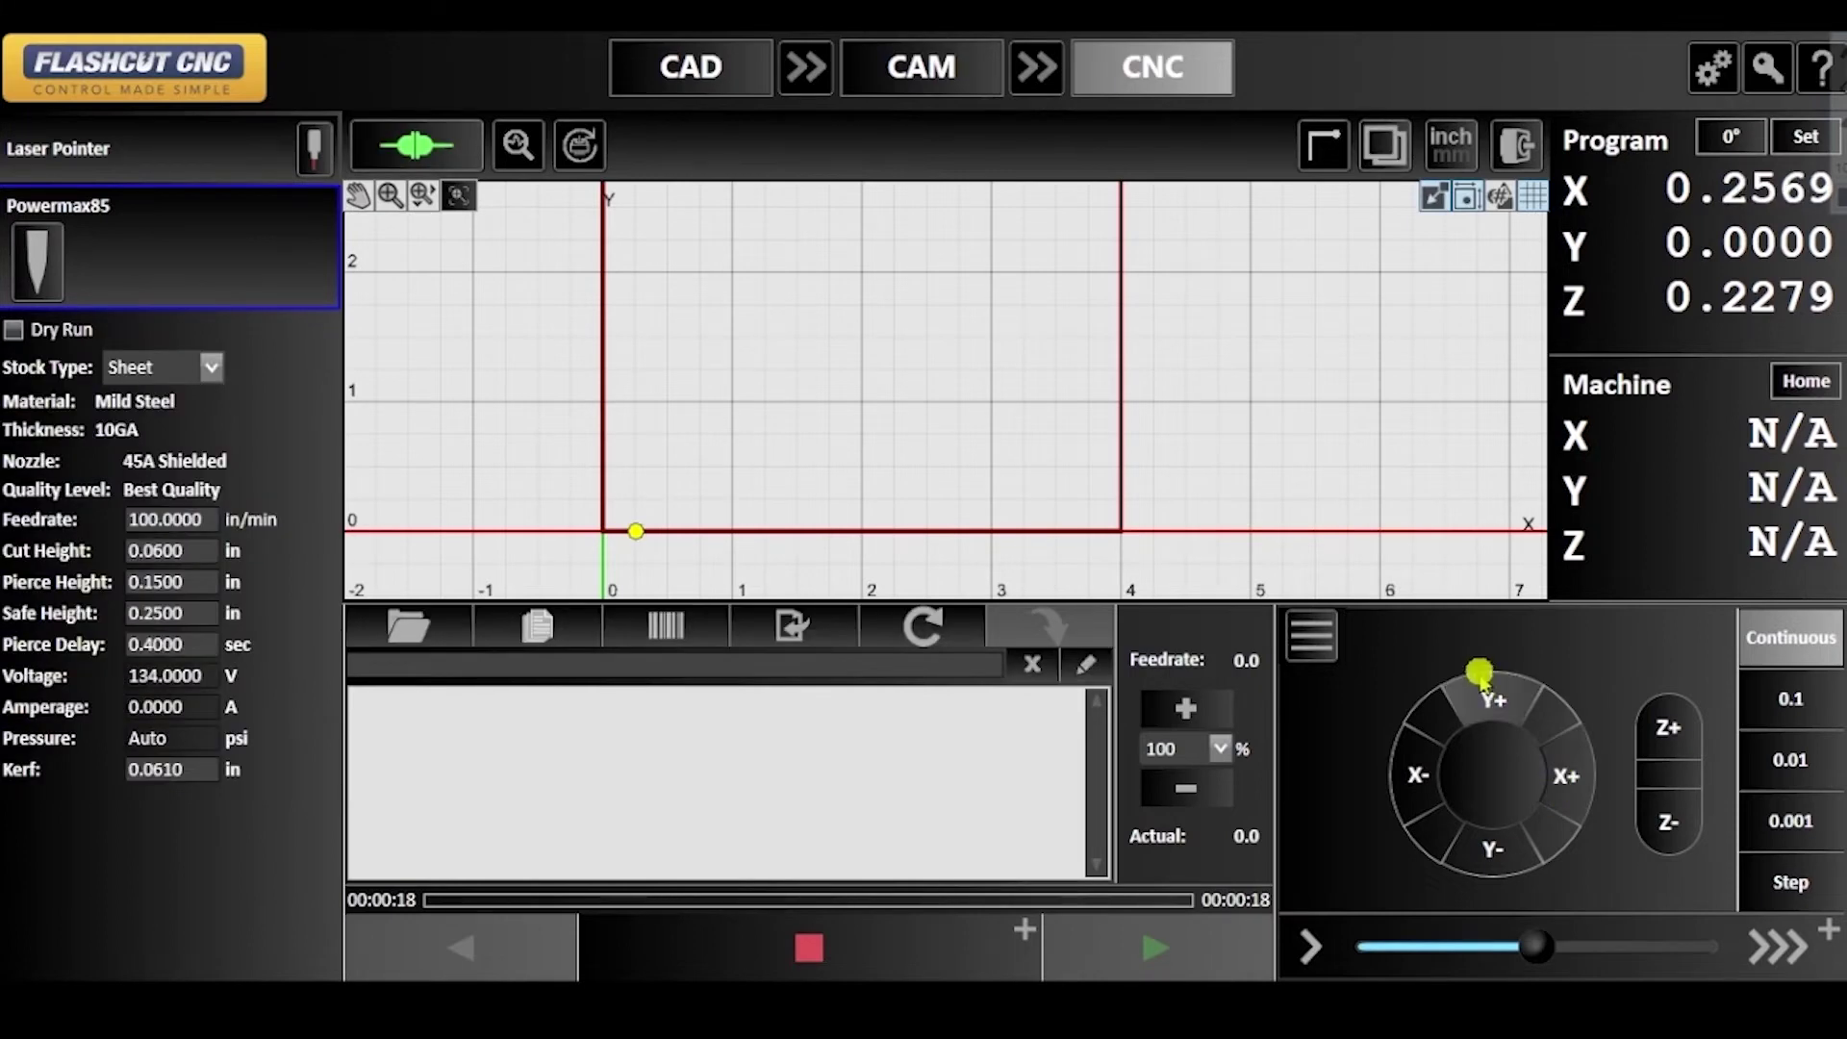
pyautogui.click(1481, 679)
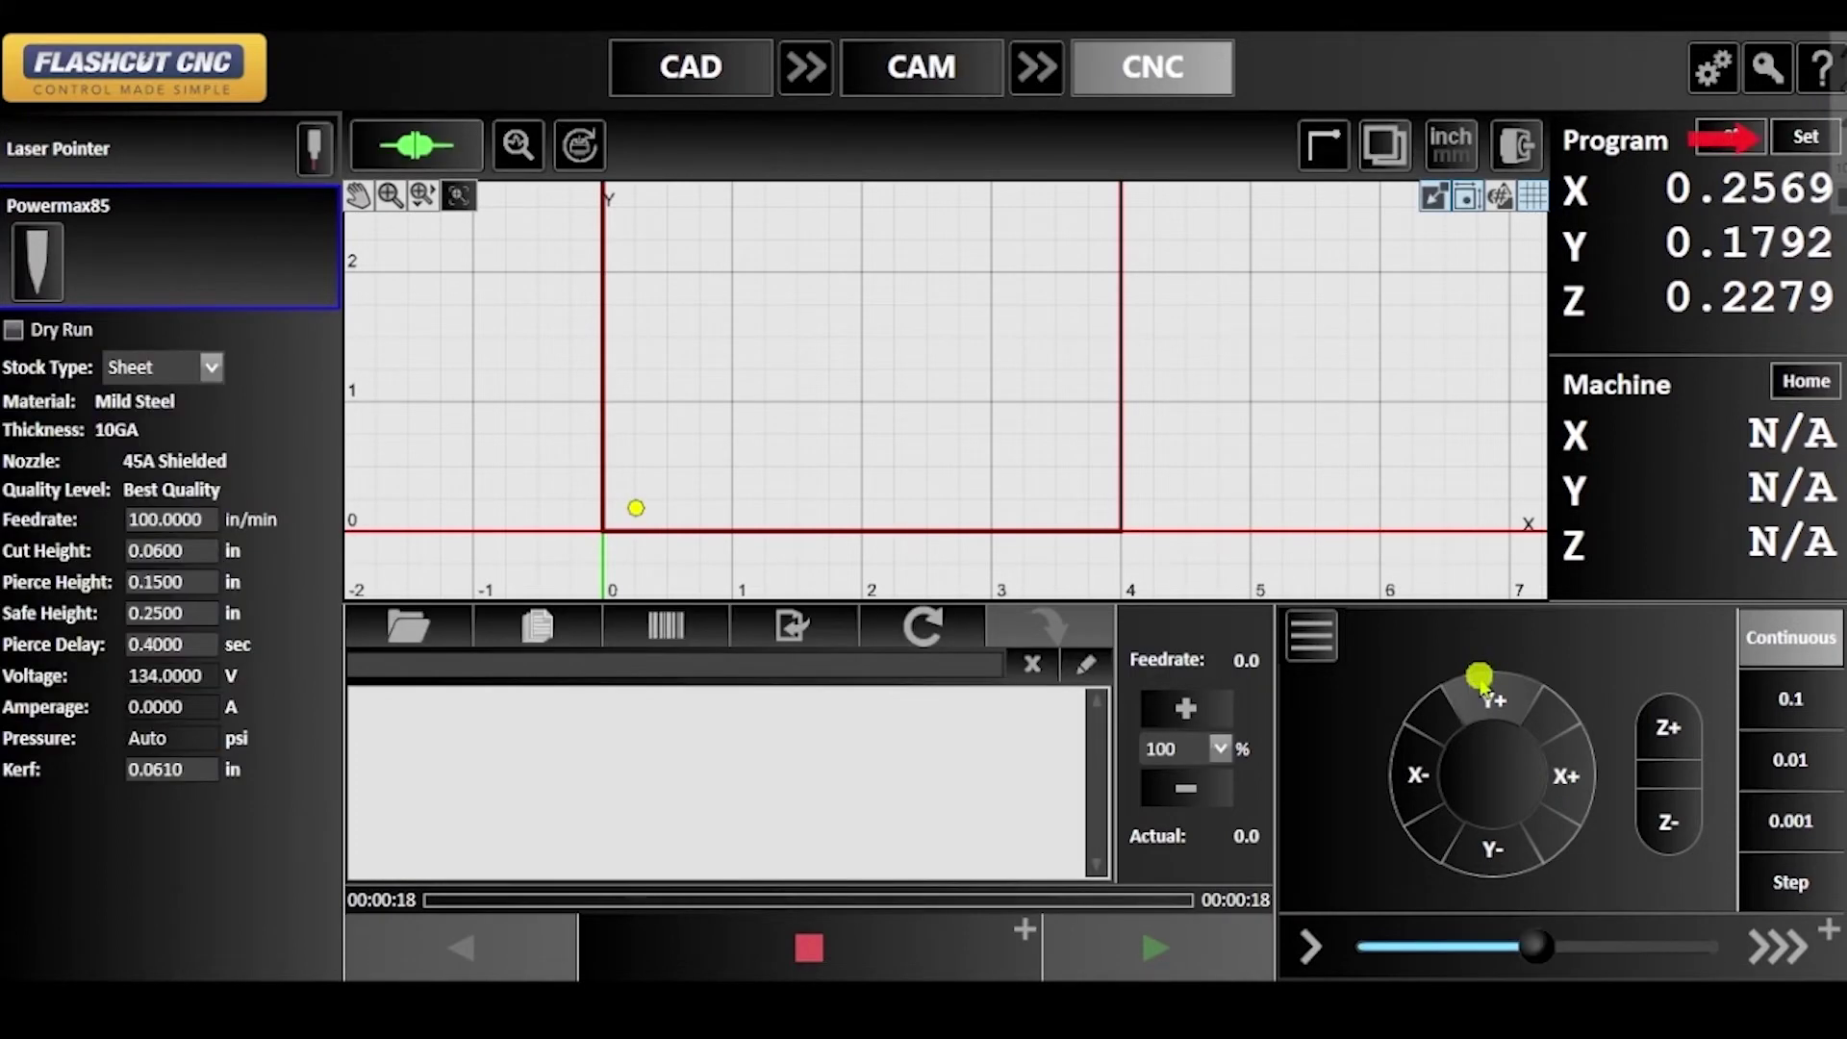
pyautogui.click(1800, 142)
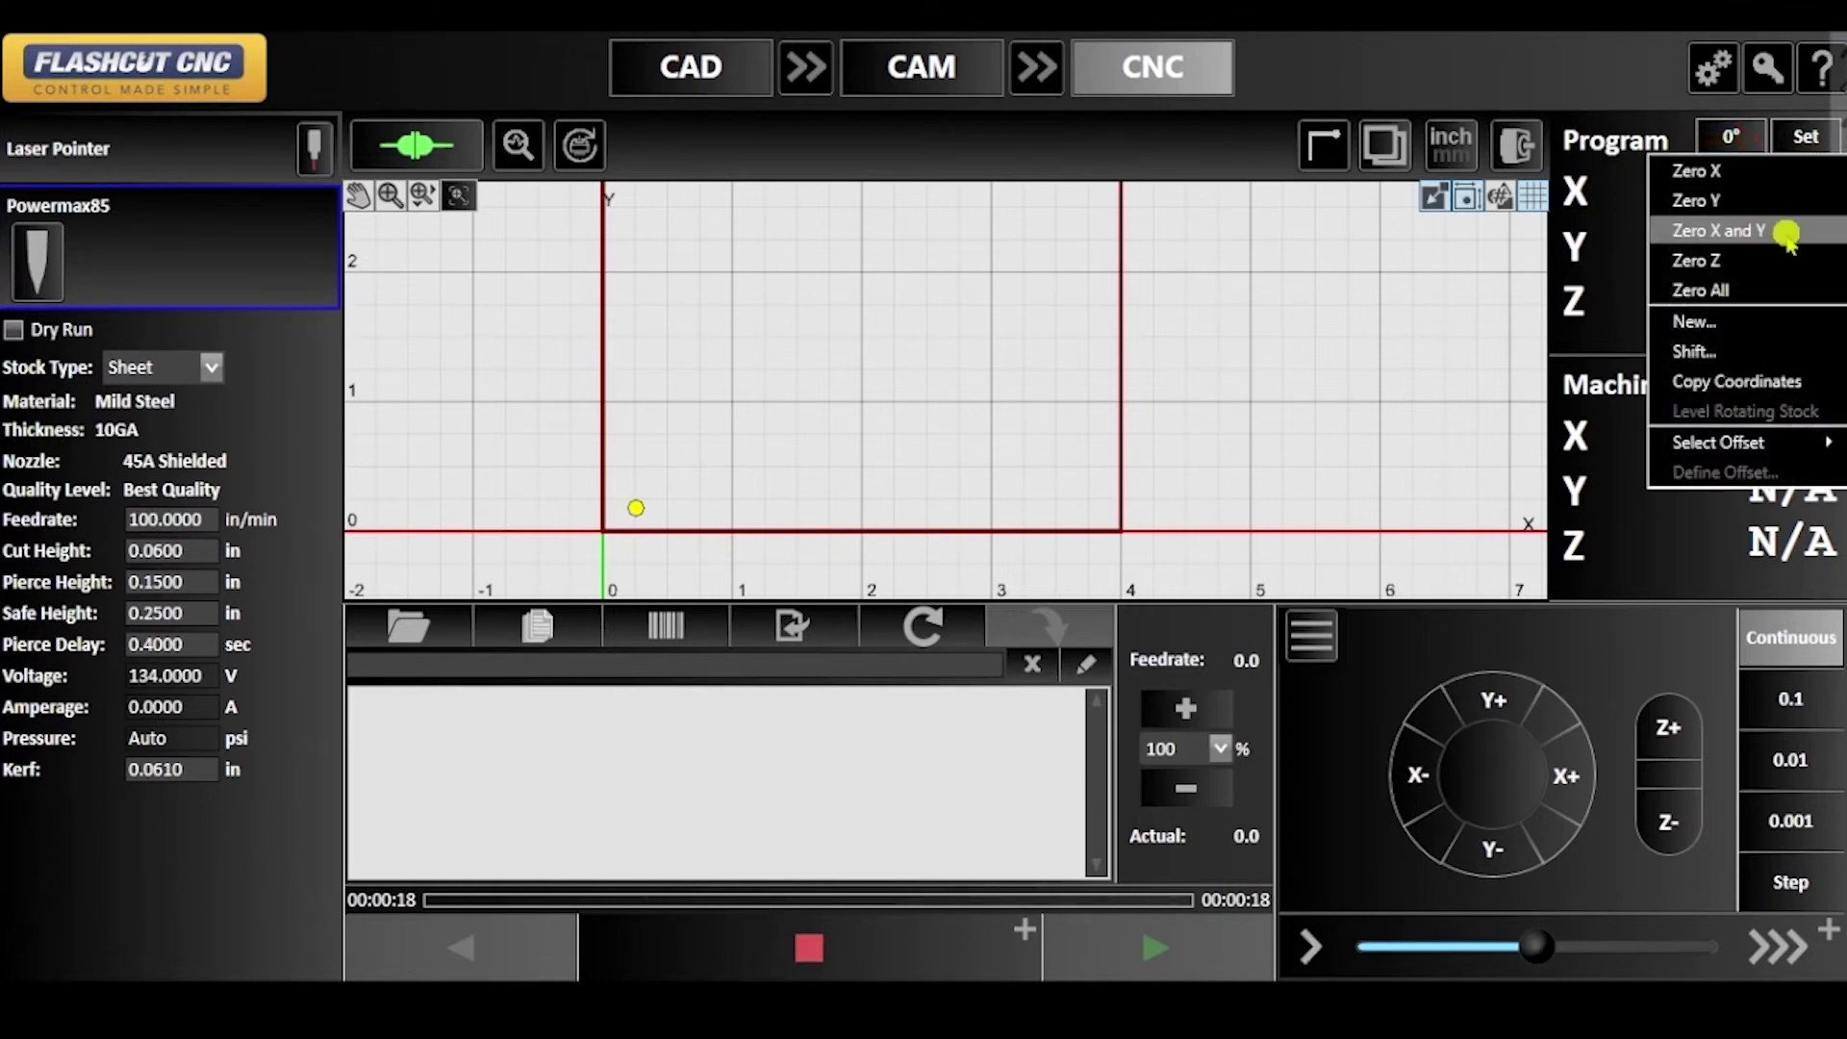
pyautogui.click(1786, 232)
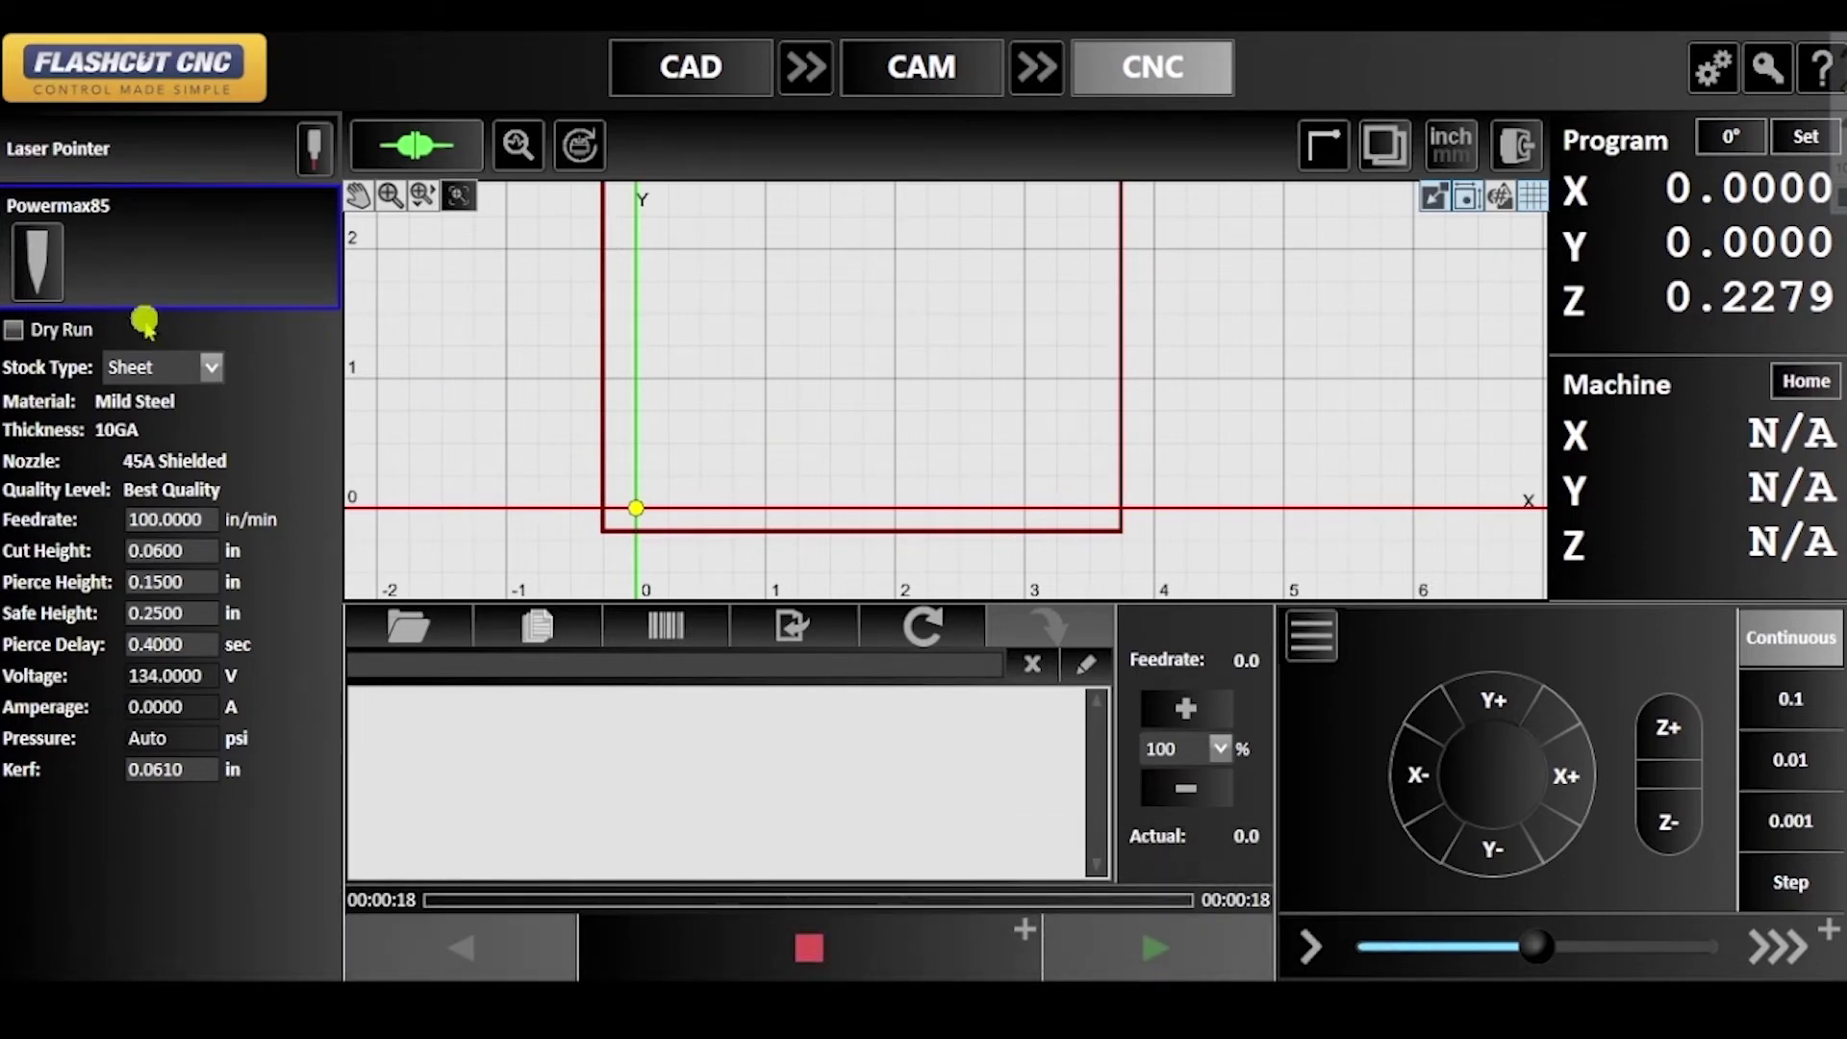
# Step: Fire the Powermax85 torch, confirming the safety prompt, then turn it off
pyautogui.click(35, 258)
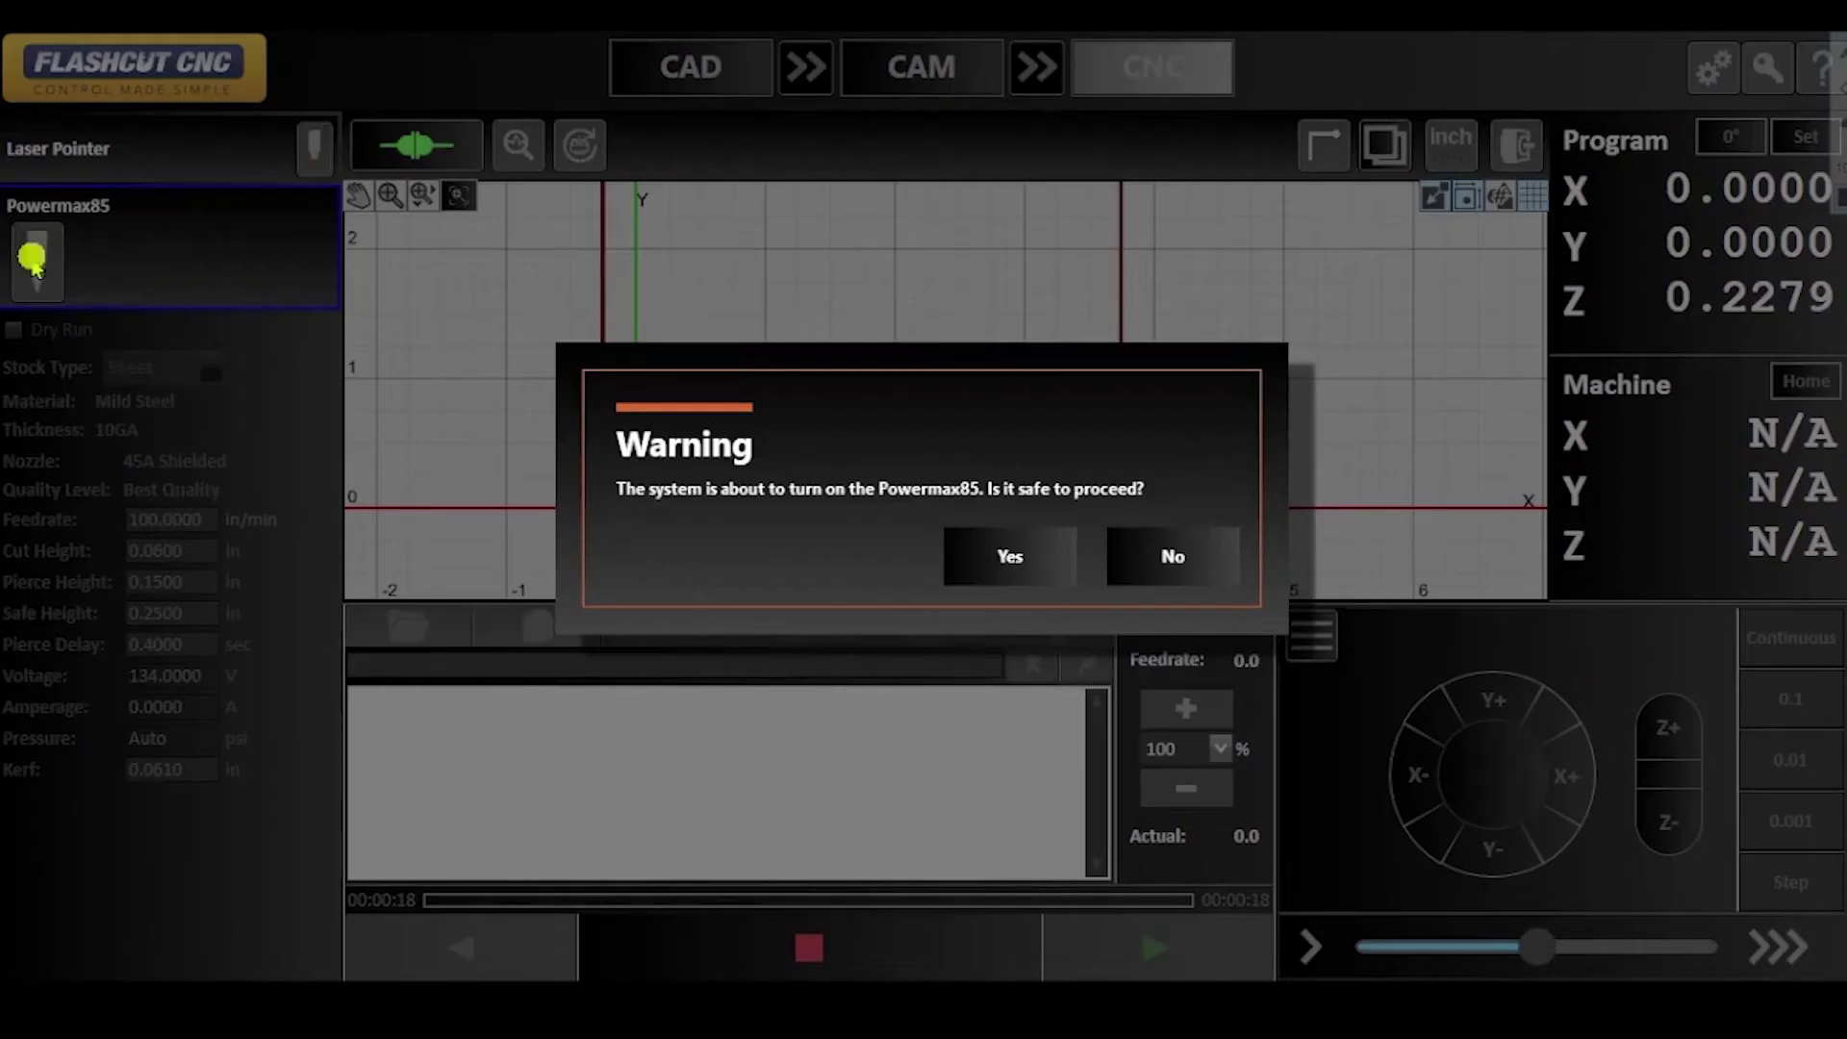
pyautogui.click(1012, 563)
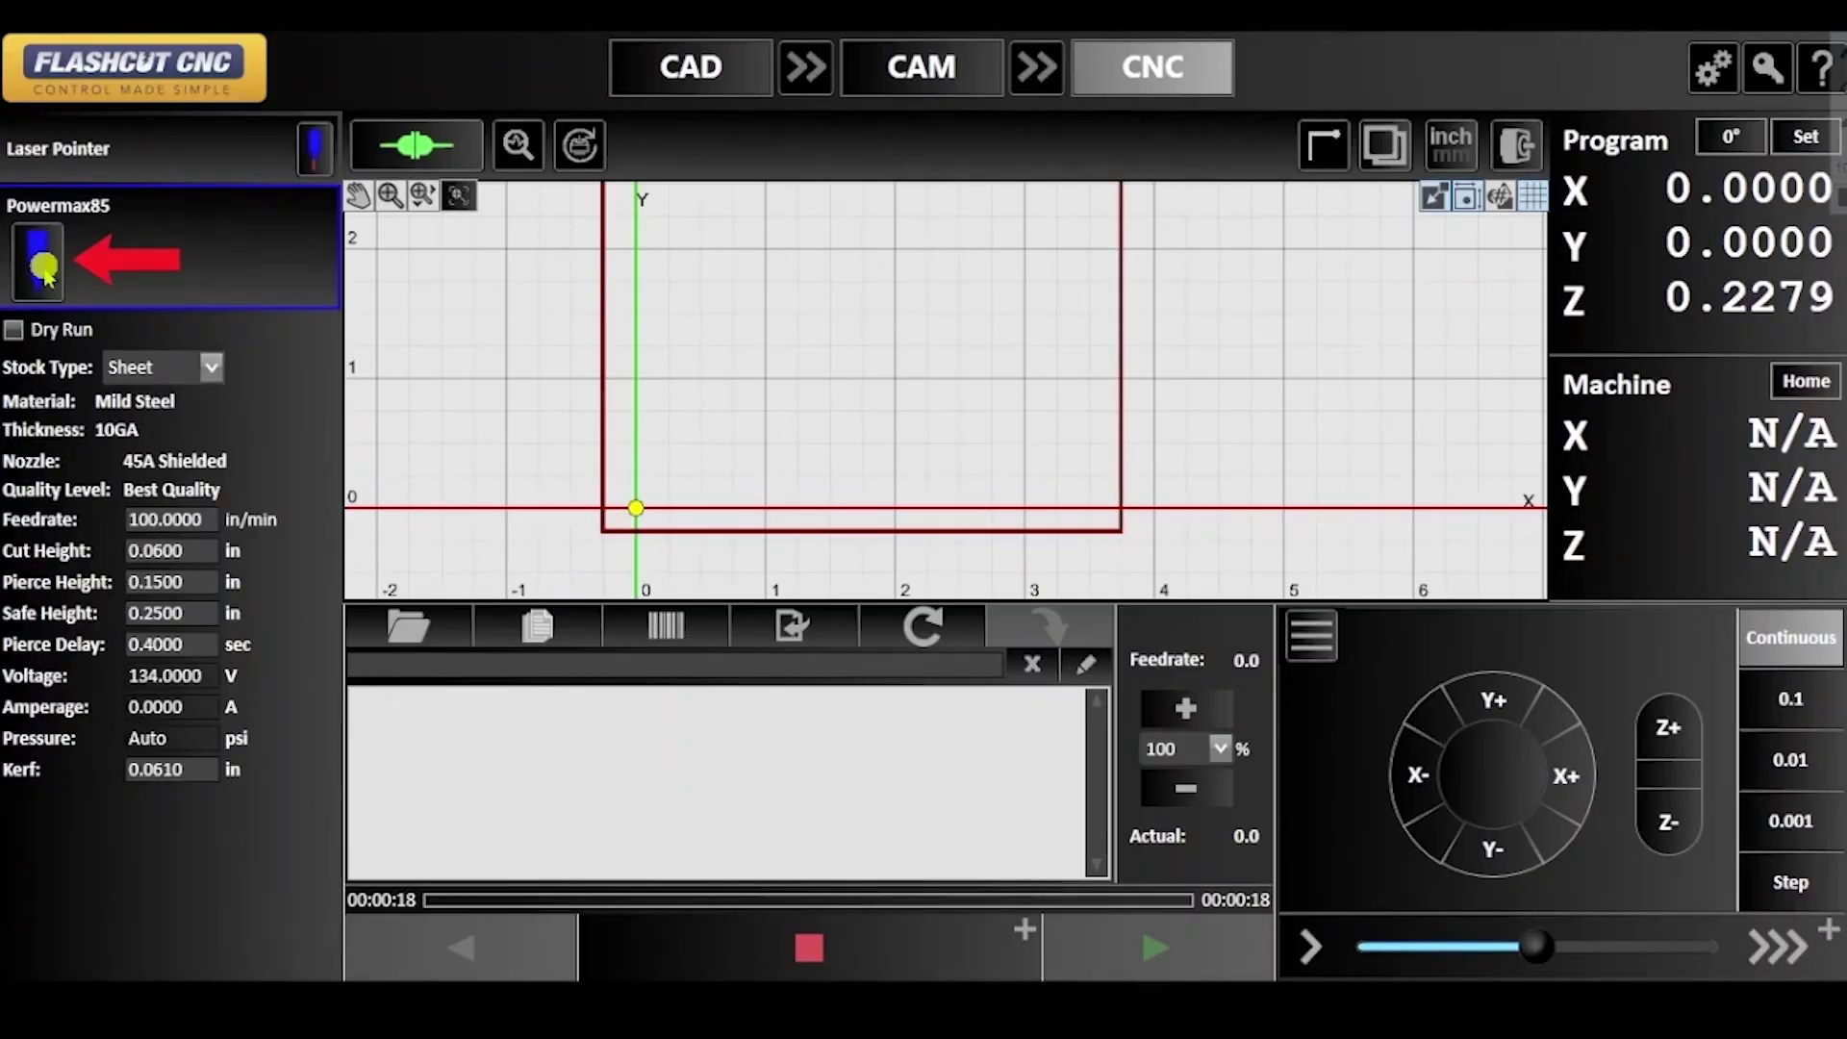
pyautogui.click(41, 266)
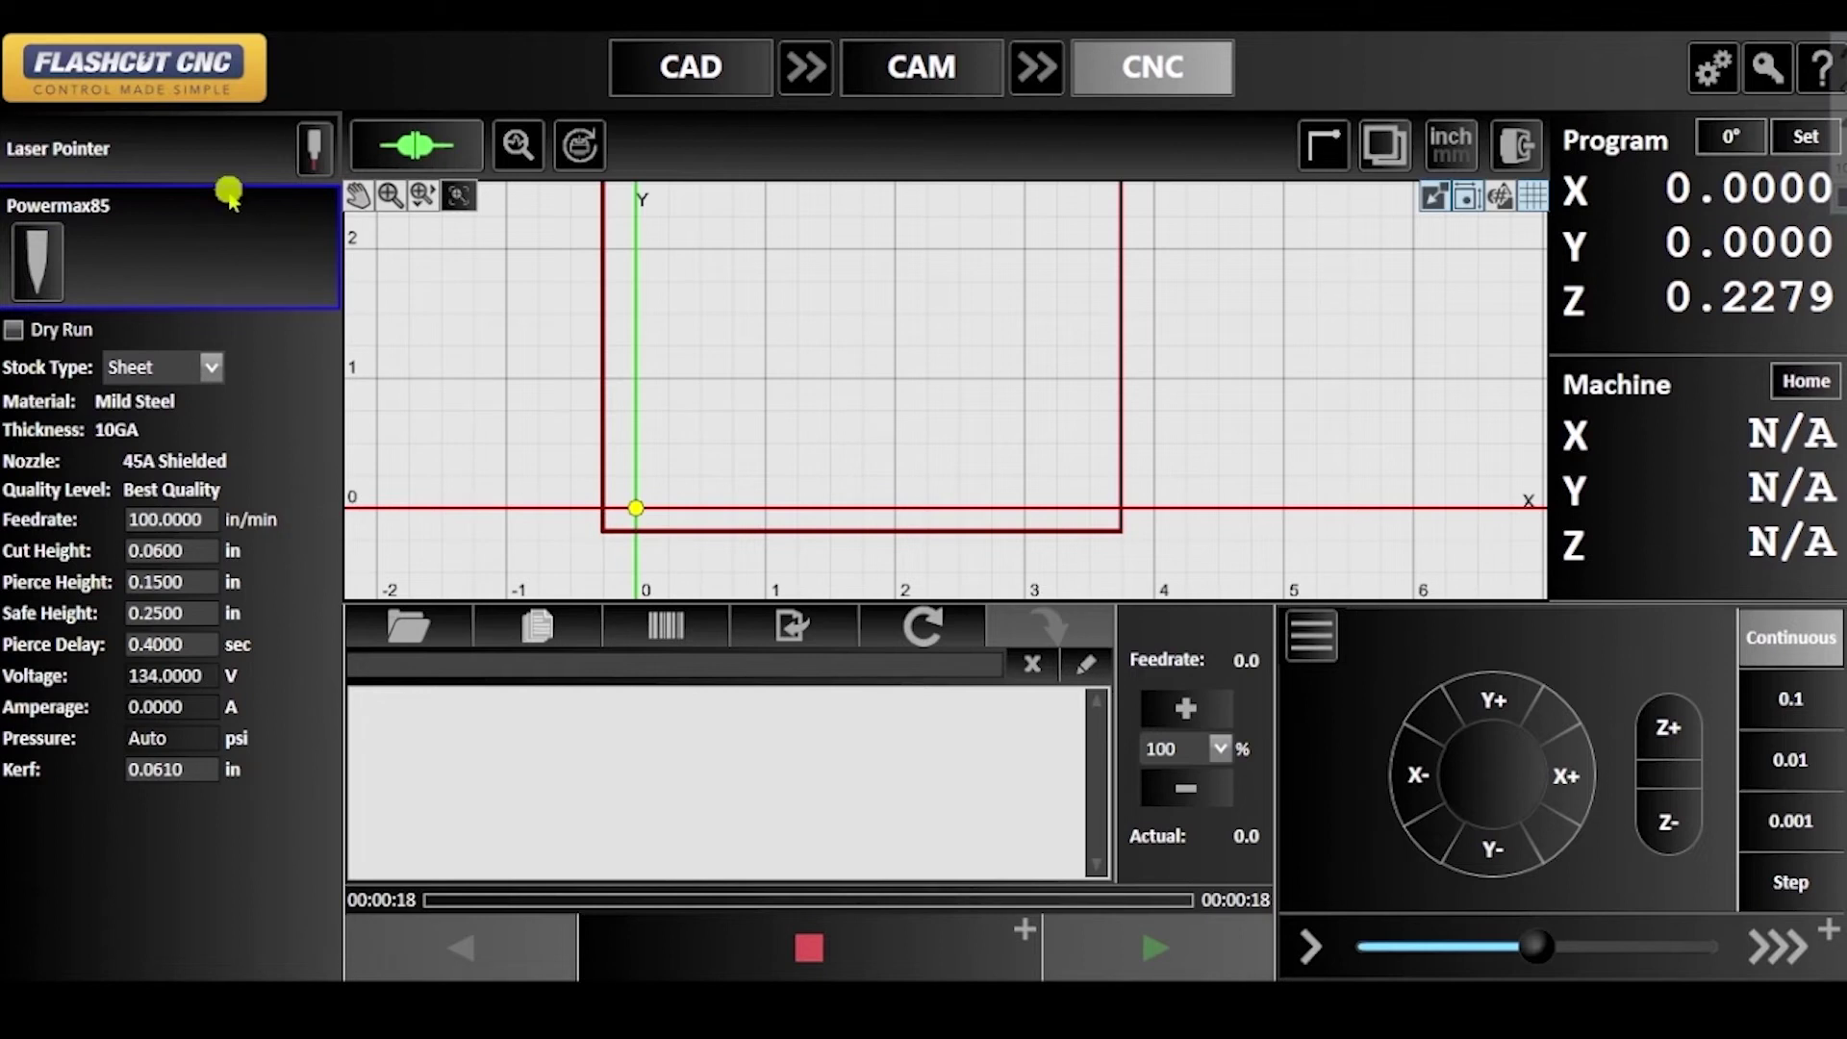
# Step: Activate and turn on the Laser Pointer, jogging it onto the mark at X 0.5874, Y 0.7851
pyautogui.click(178, 151)
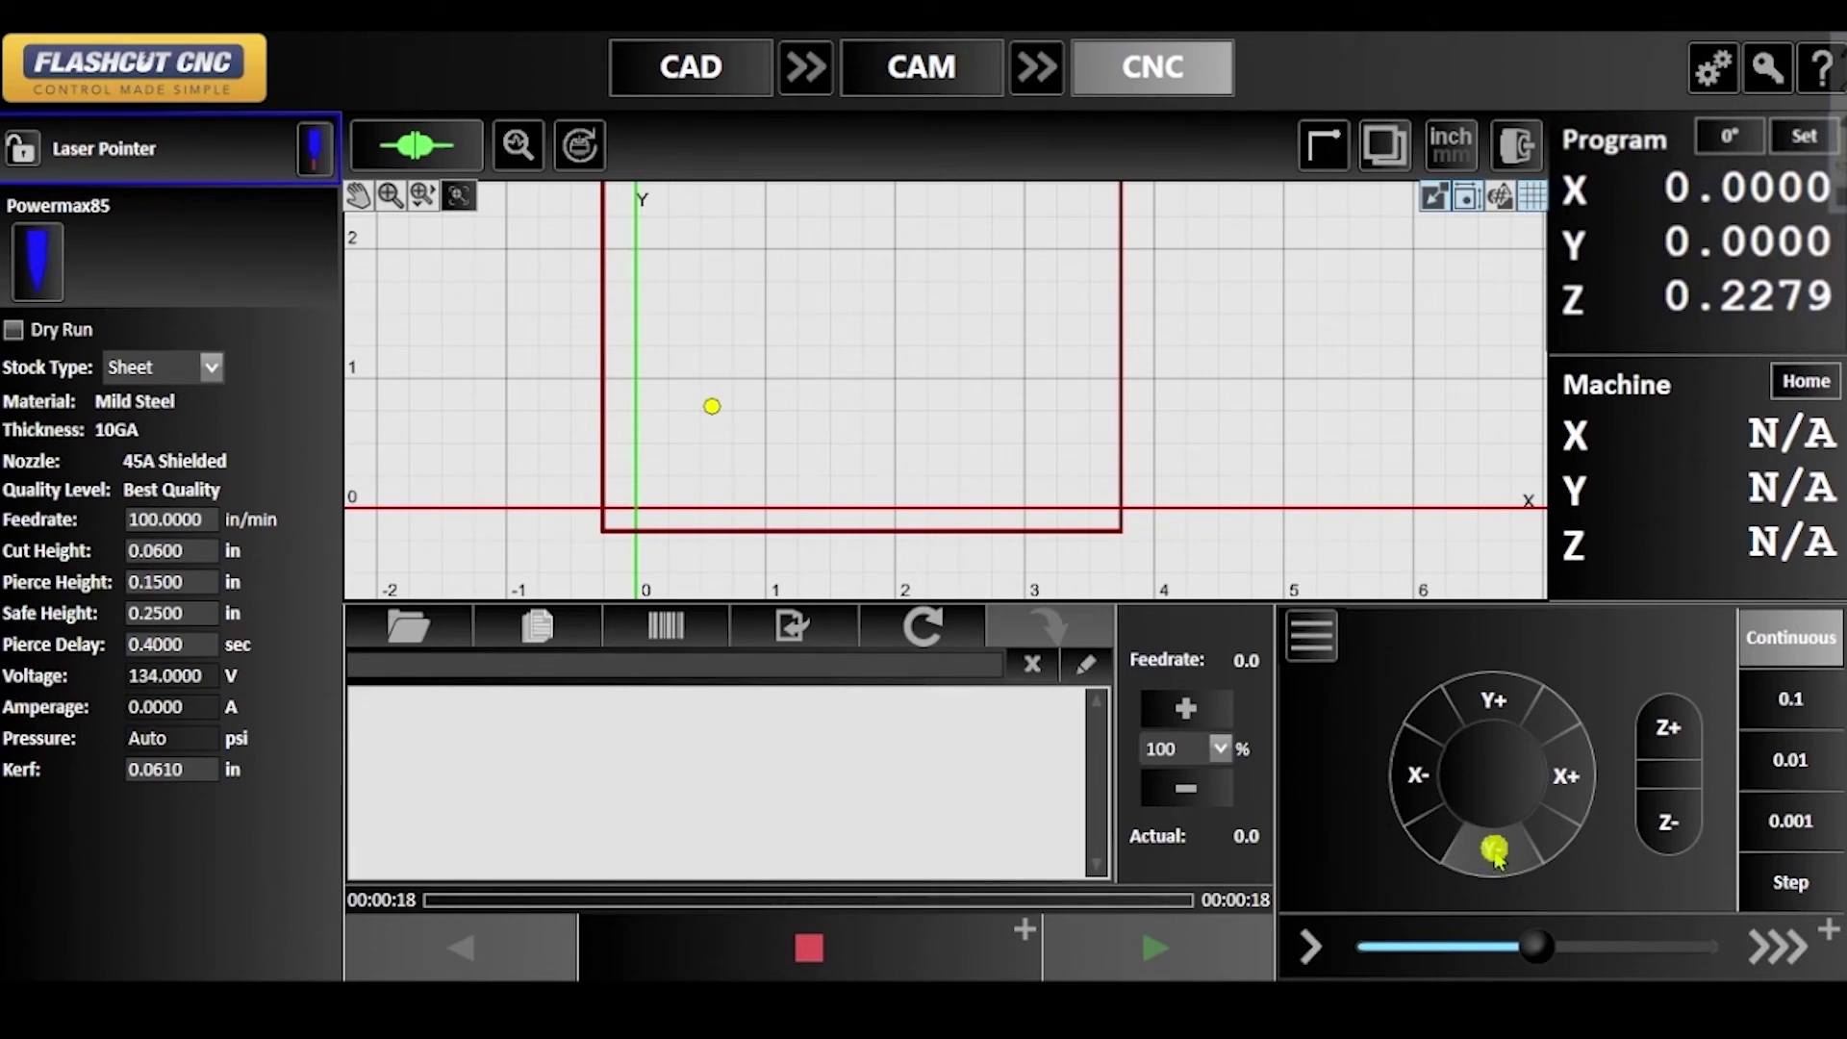
pyautogui.click(1494, 850)
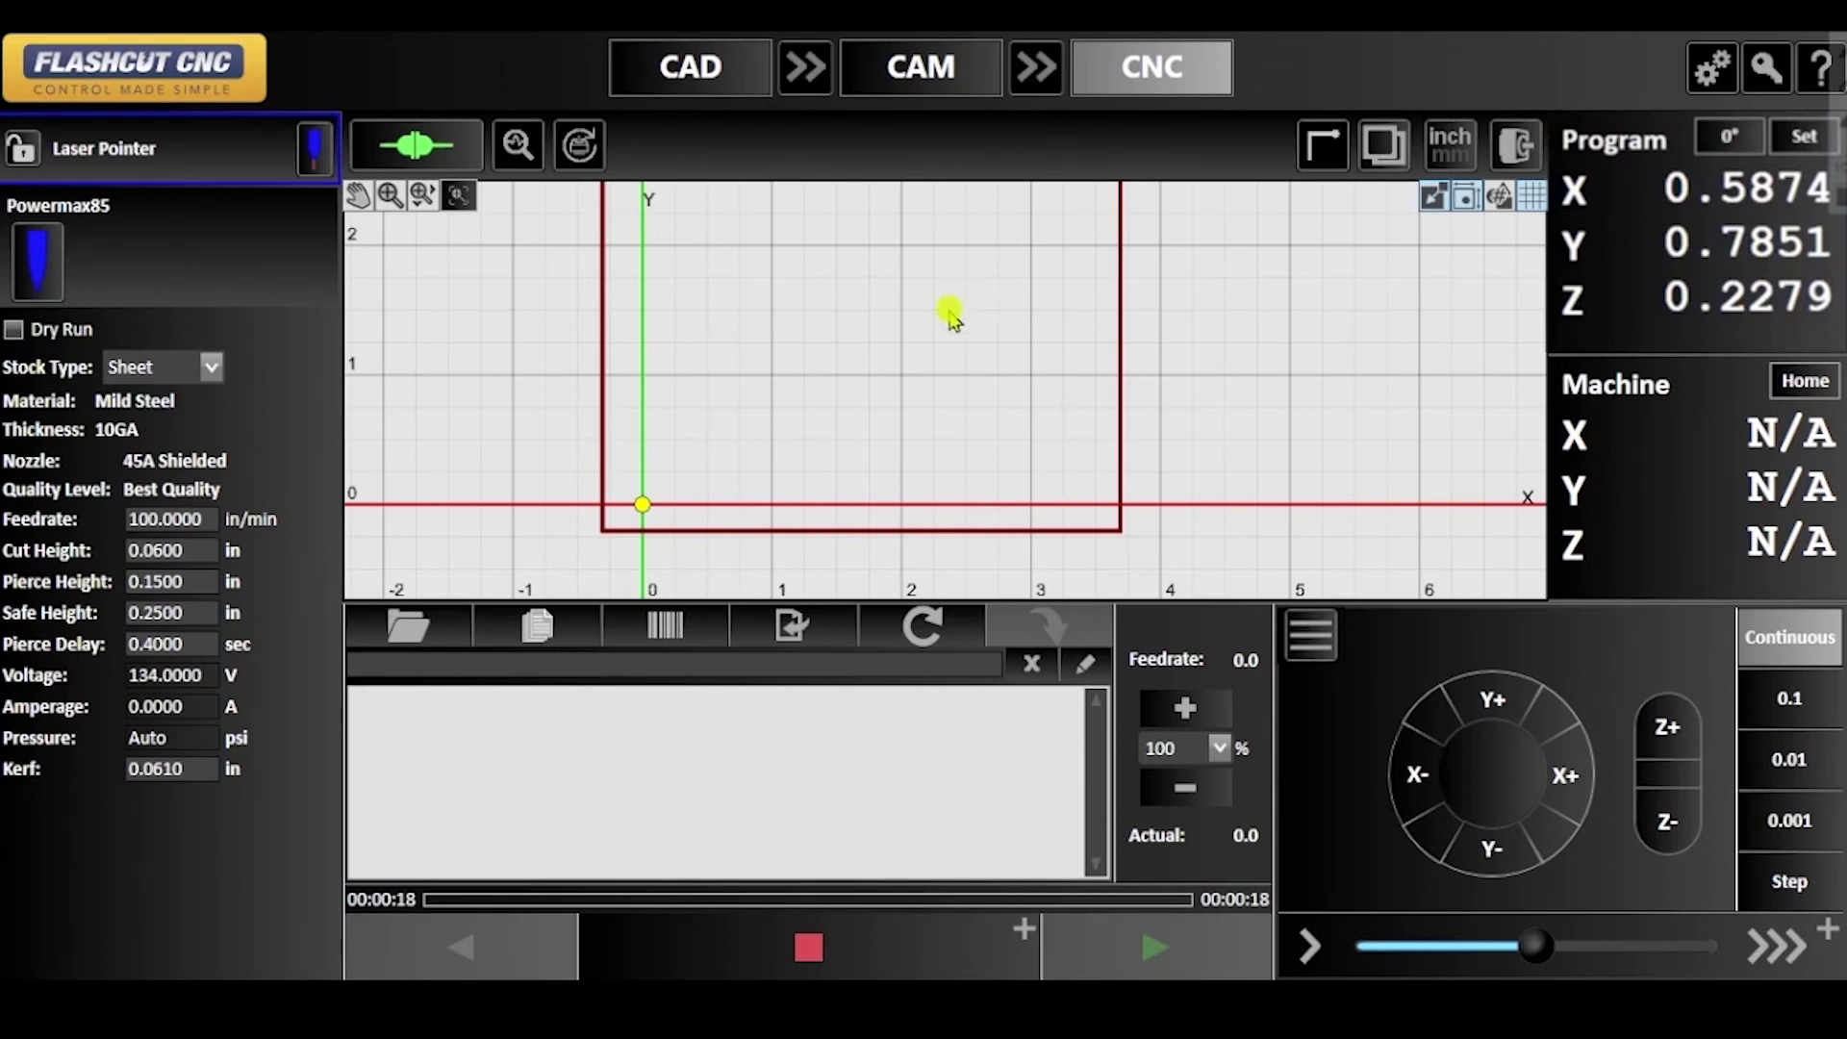
pyautogui.click(1713, 73)
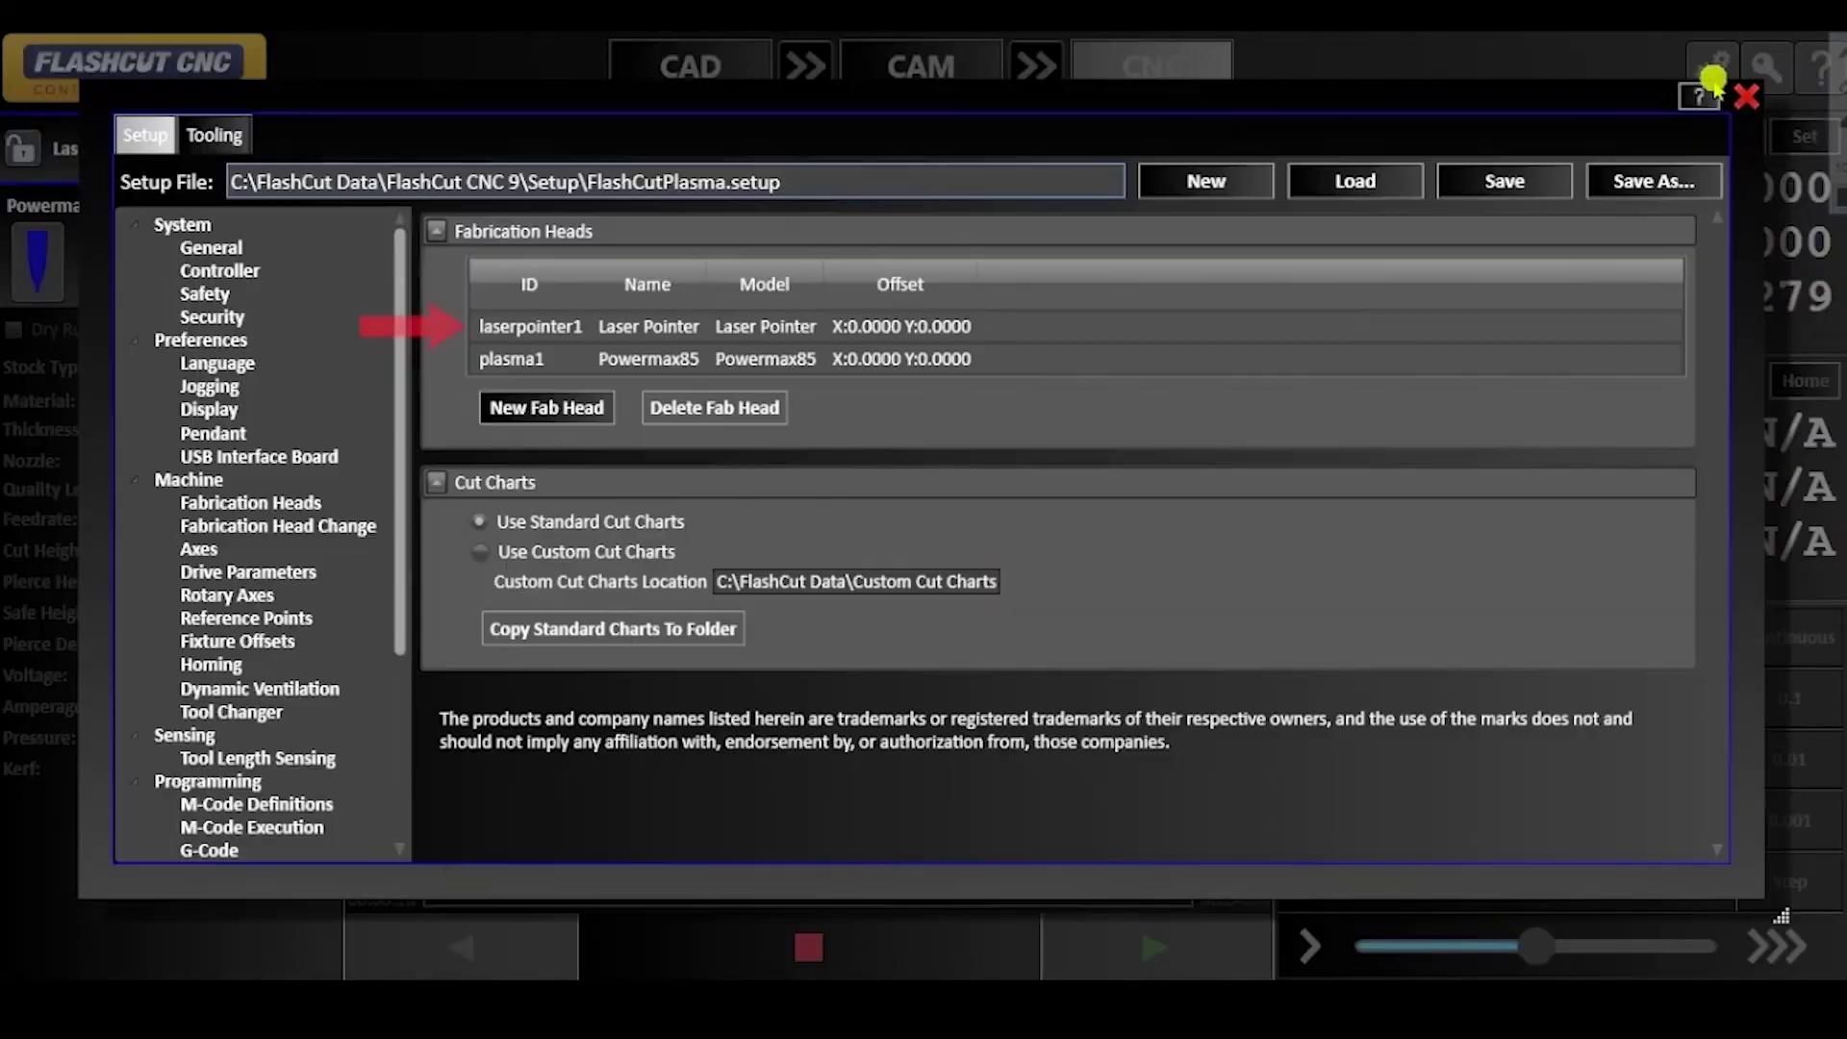
# Step: Give laserpointer1 an offset of X 0.5874, Y 0.7851 and save the configuration
pyautogui.click(685, 327)
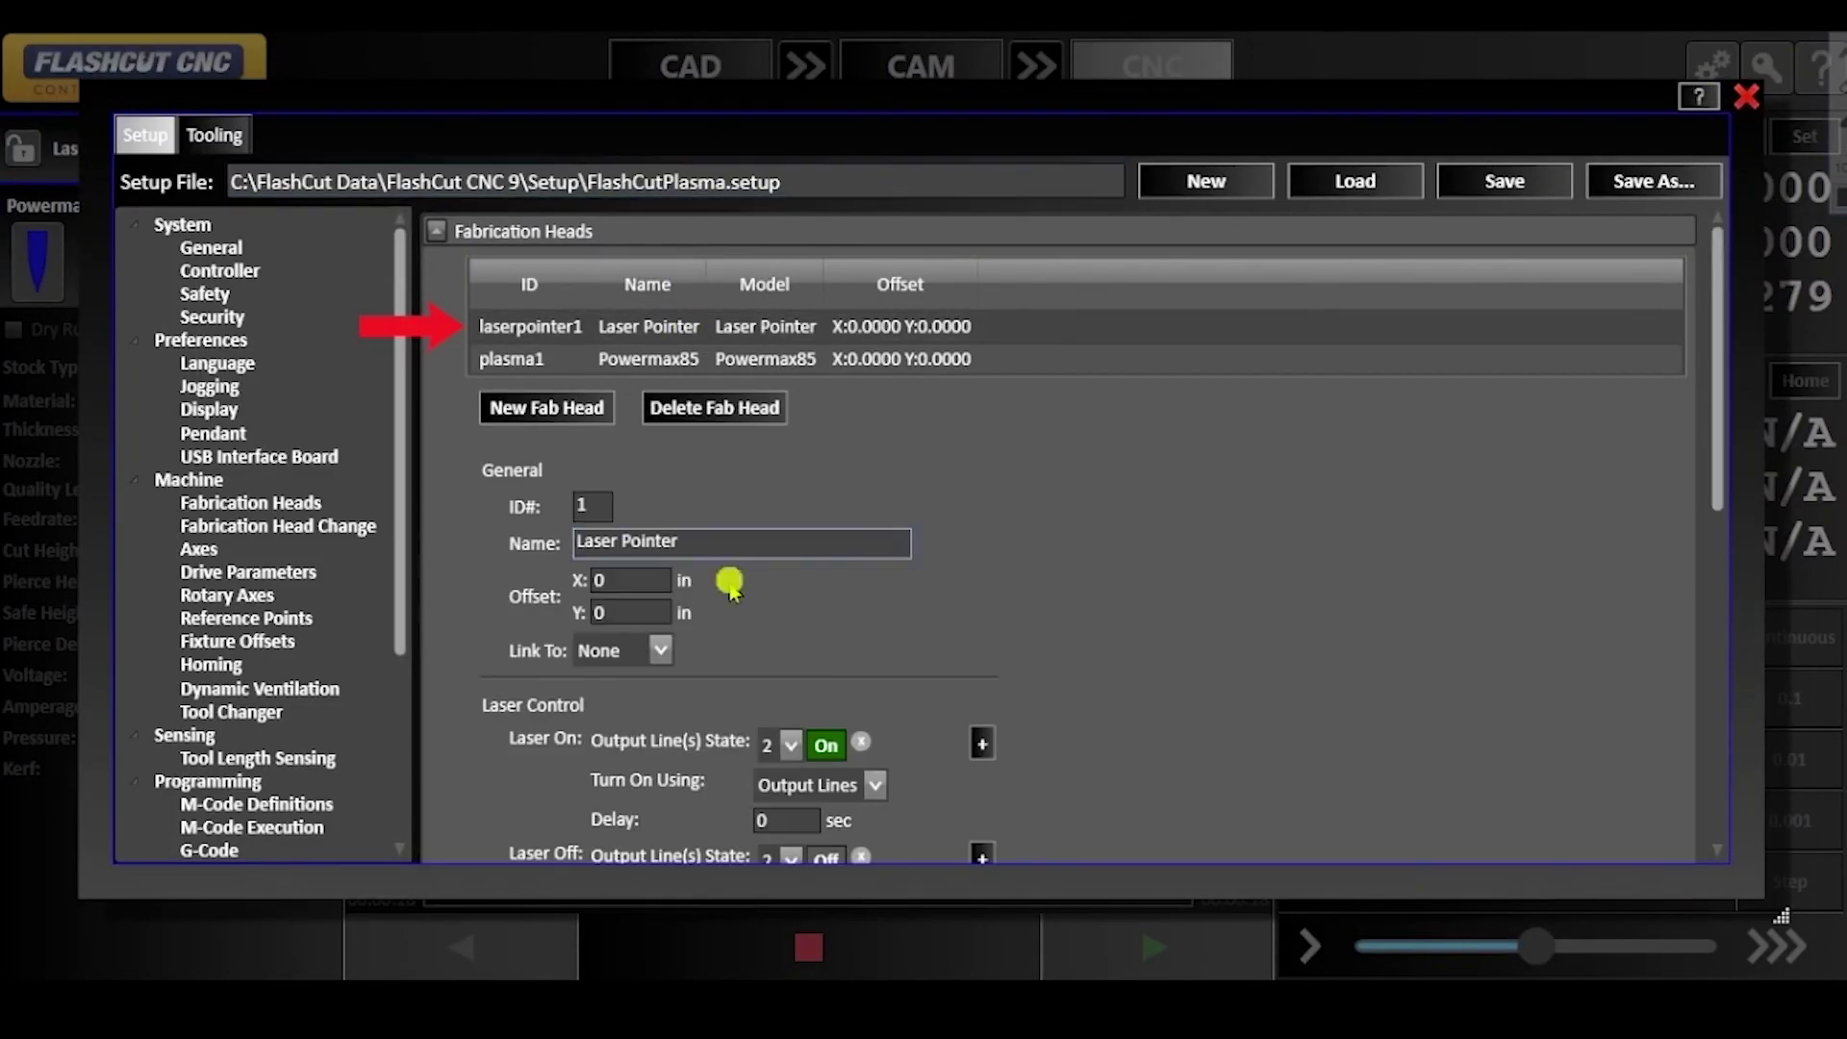
pyautogui.click(617, 580)
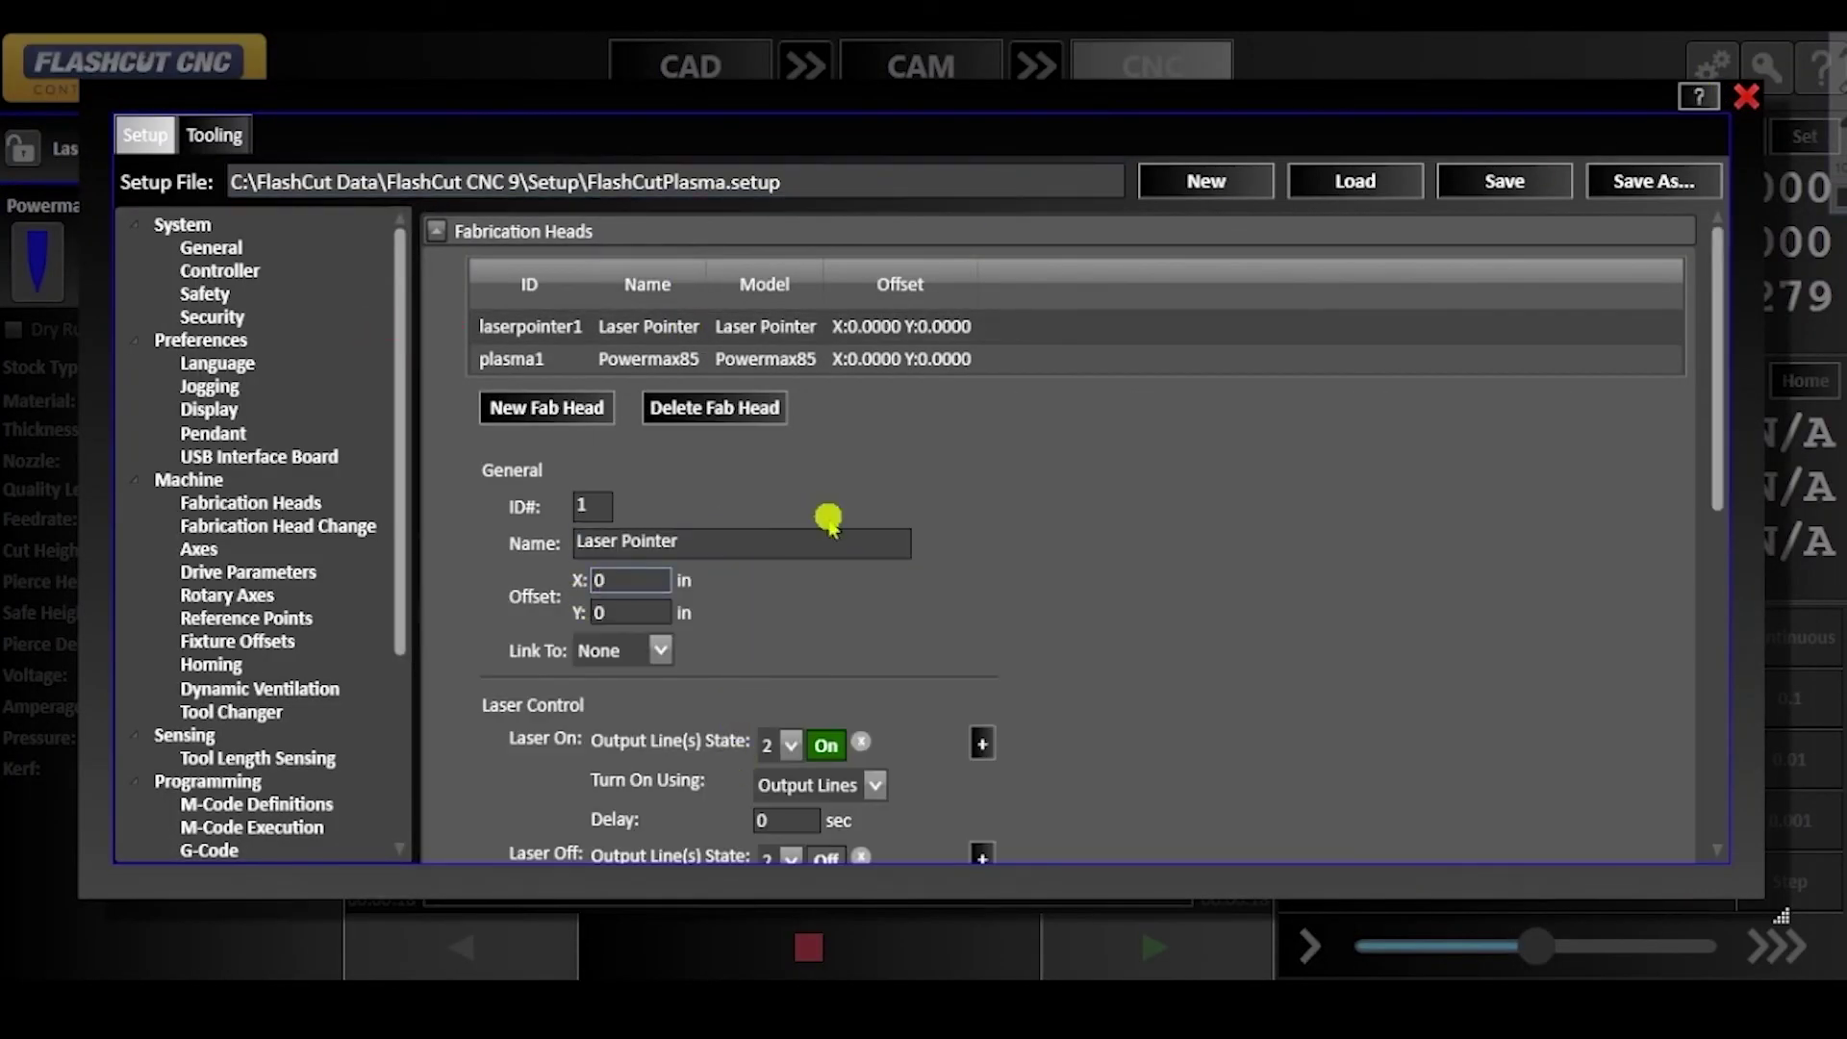
pyautogui.write('.5874')
pyautogui.press('Tab')
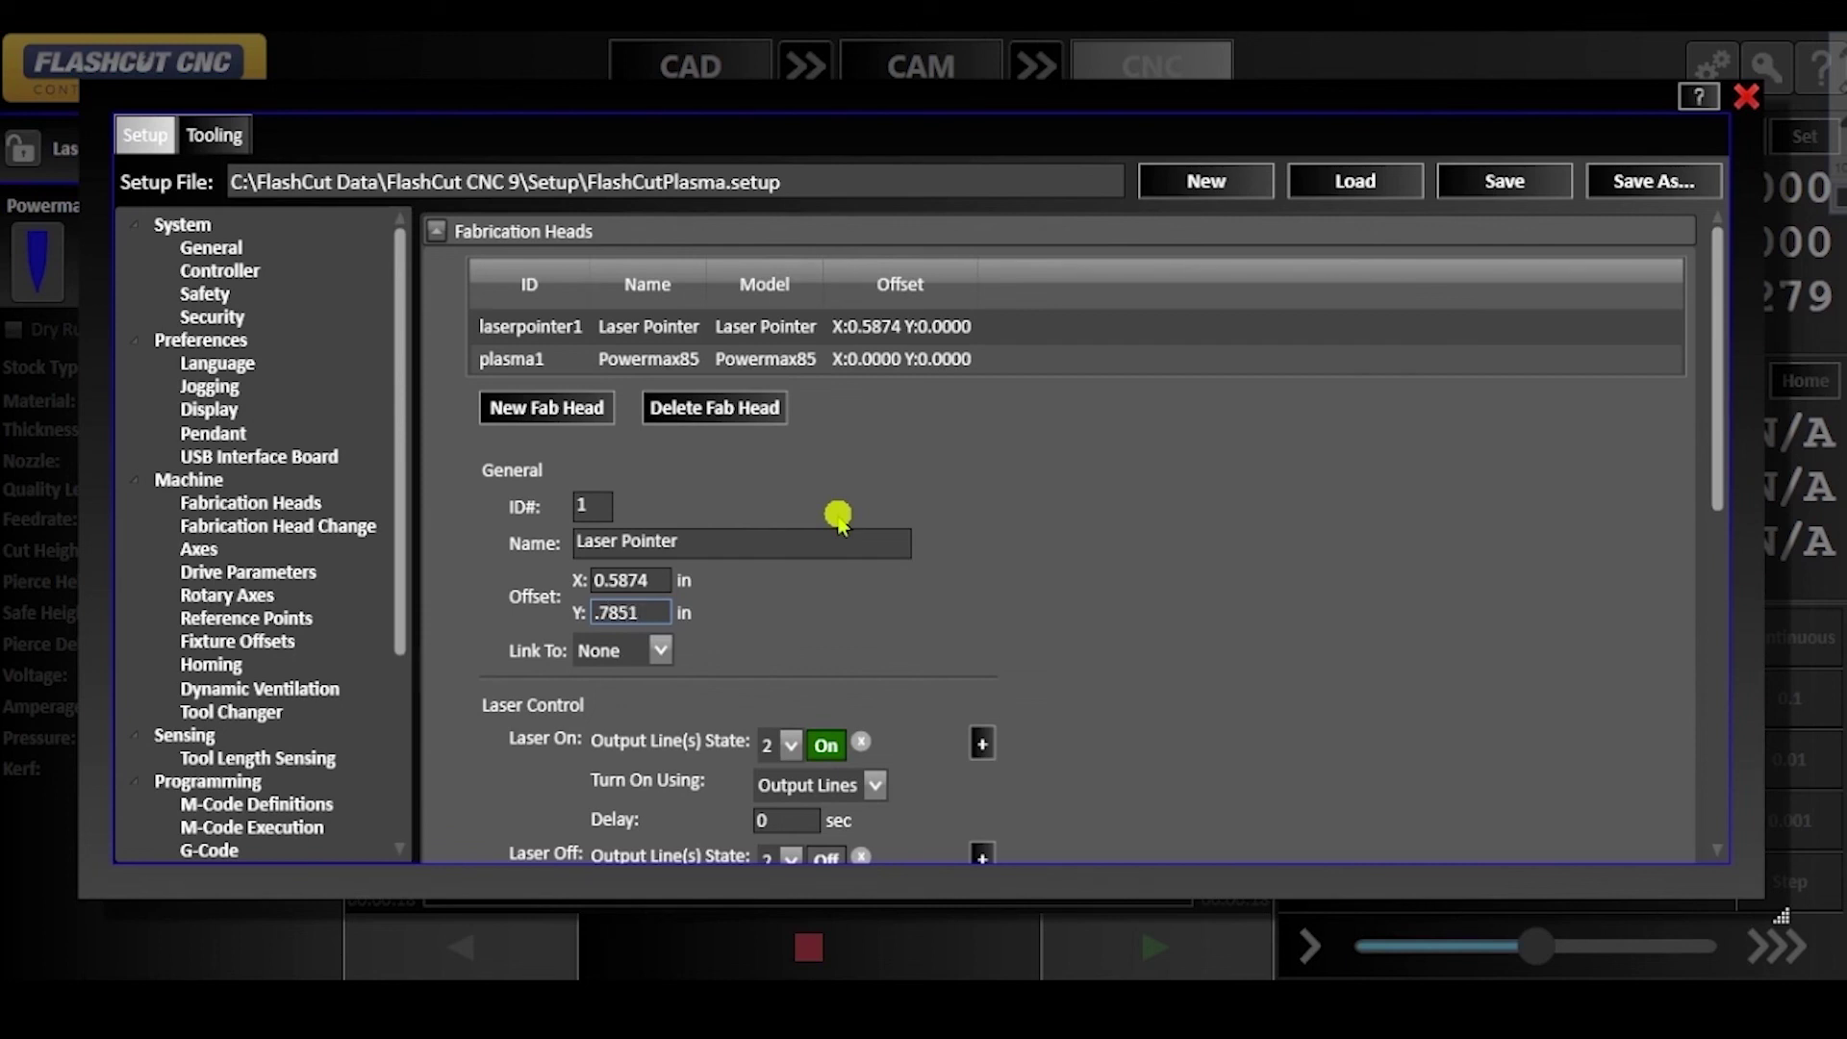
pyautogui.press('Tab')
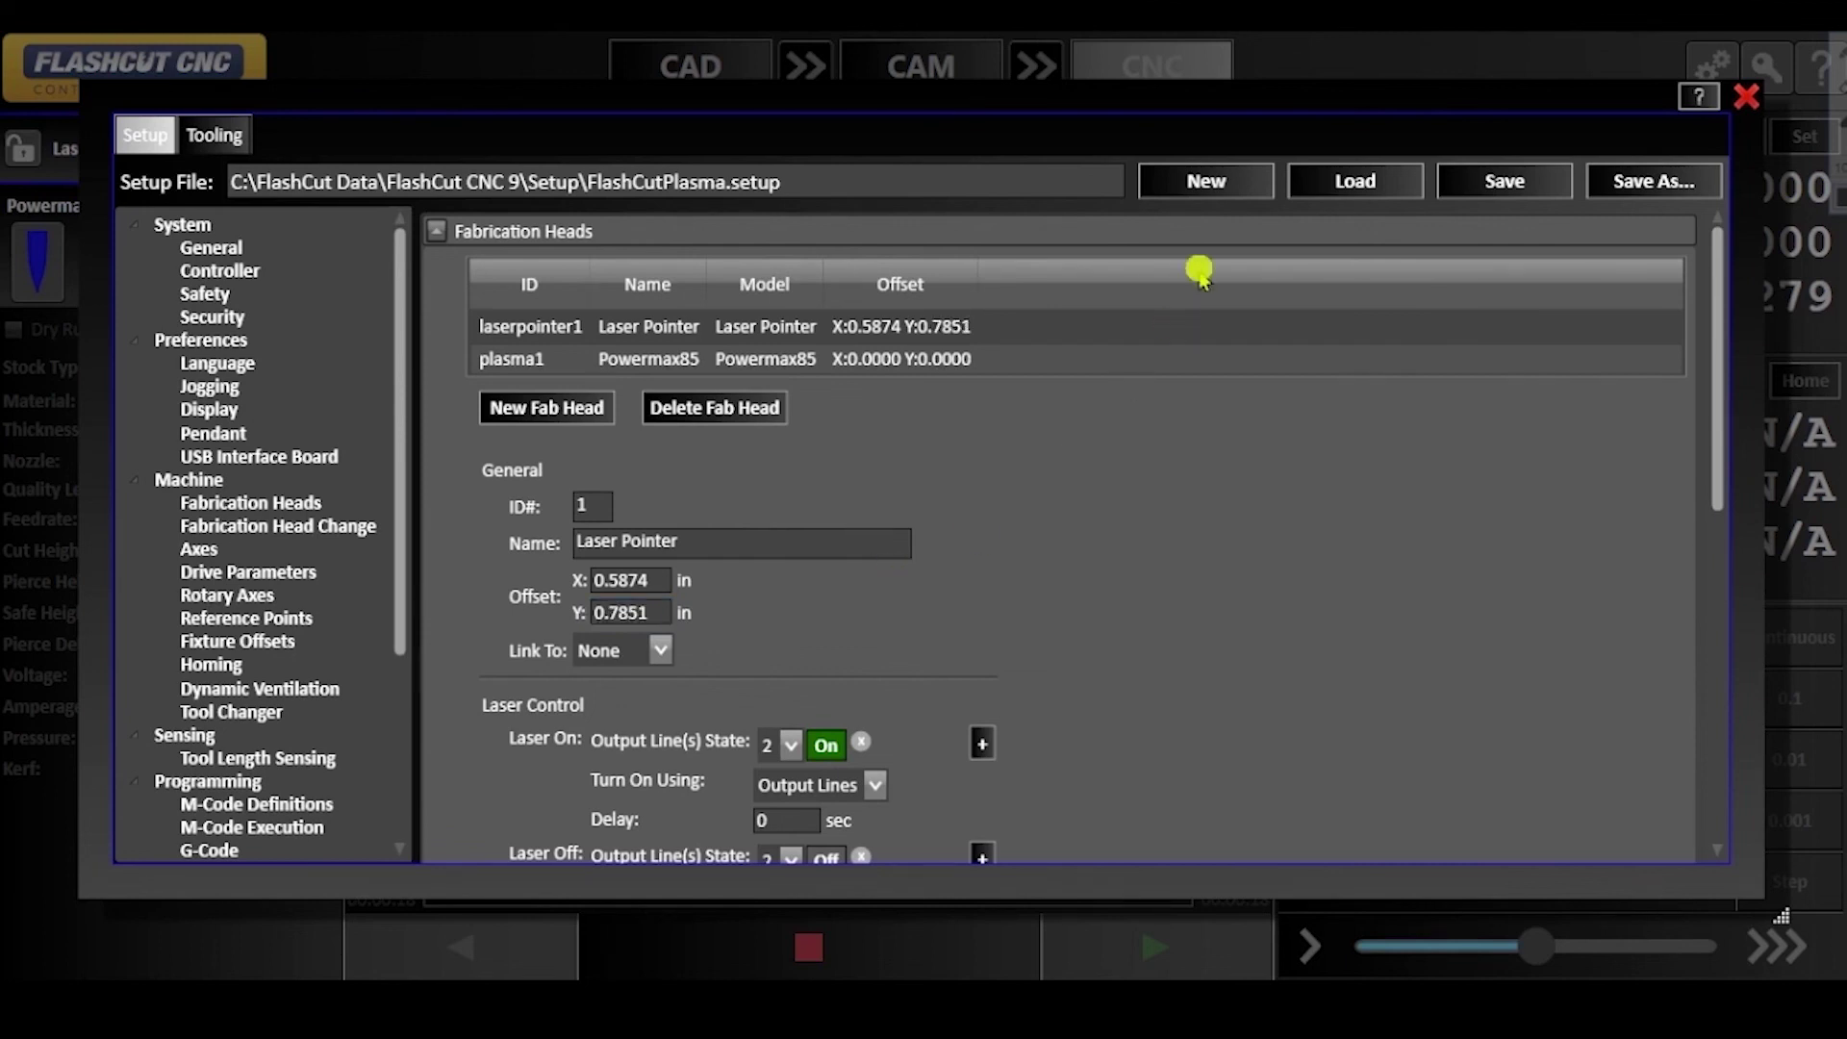
pyautogui.click(1446, 181)
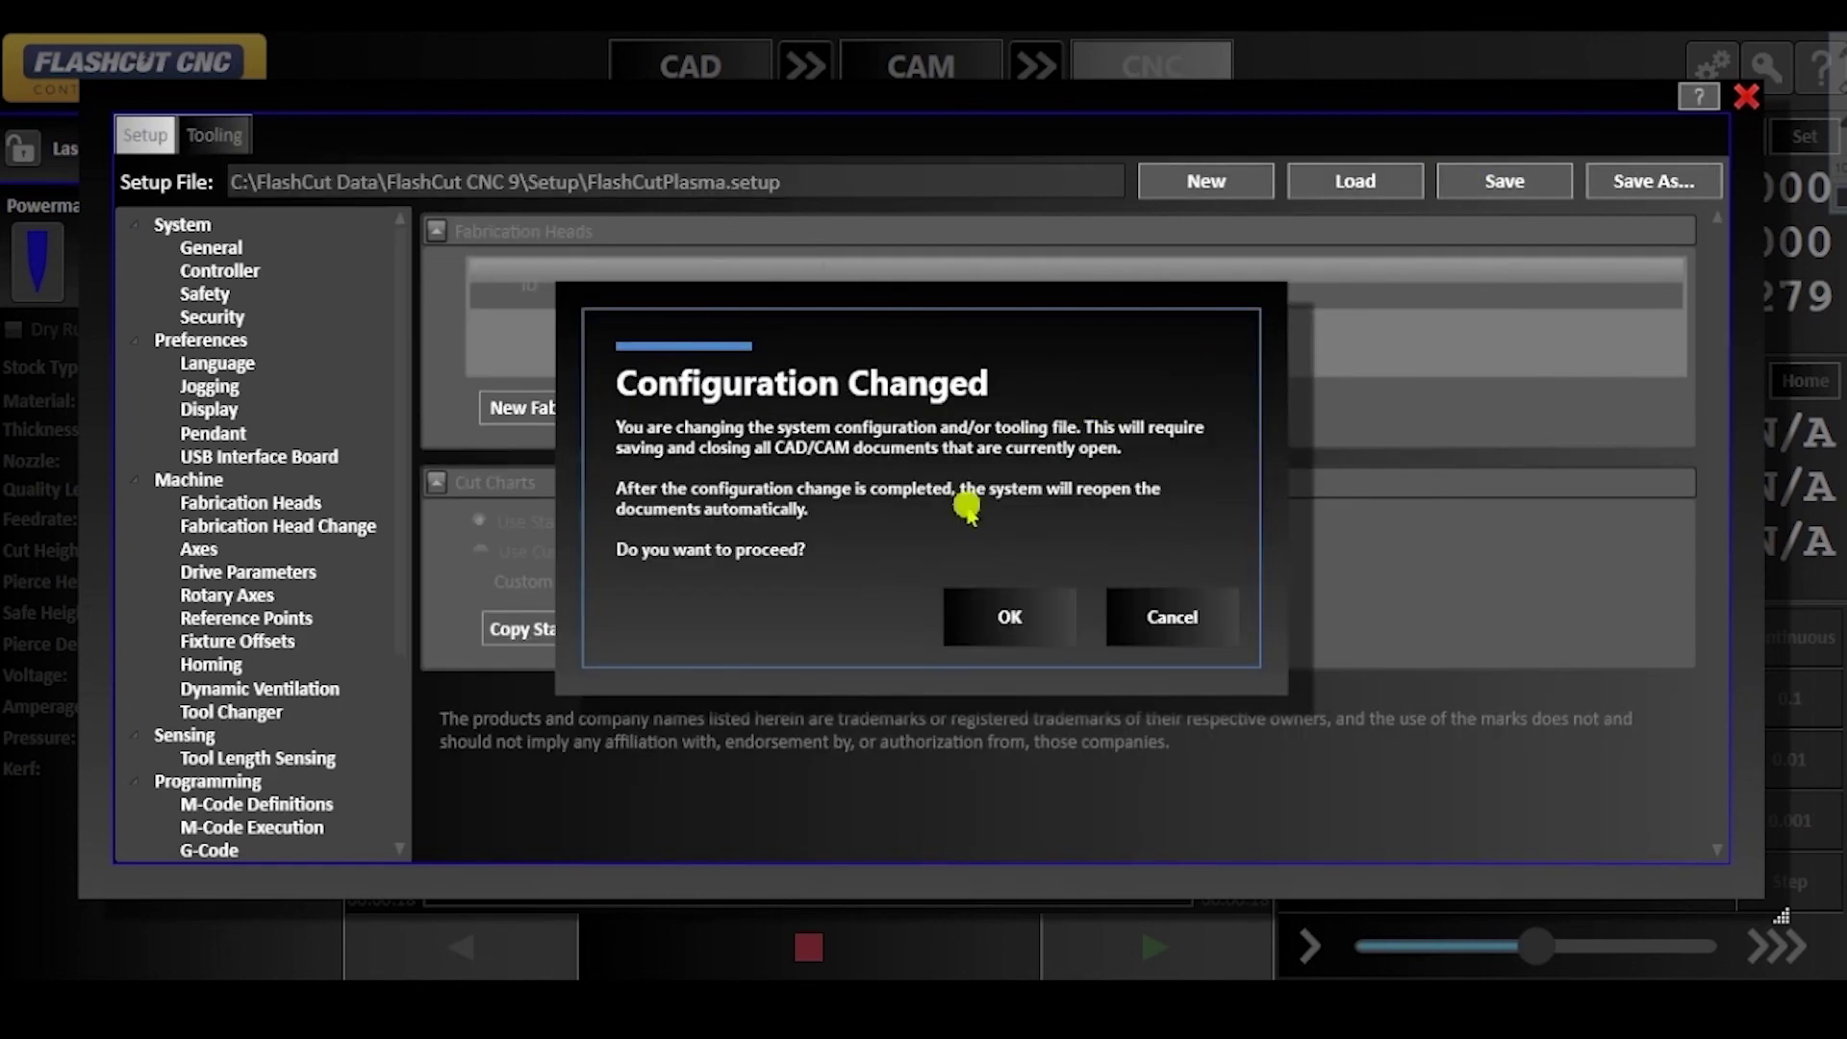
pyautogui.click(1010, 621)
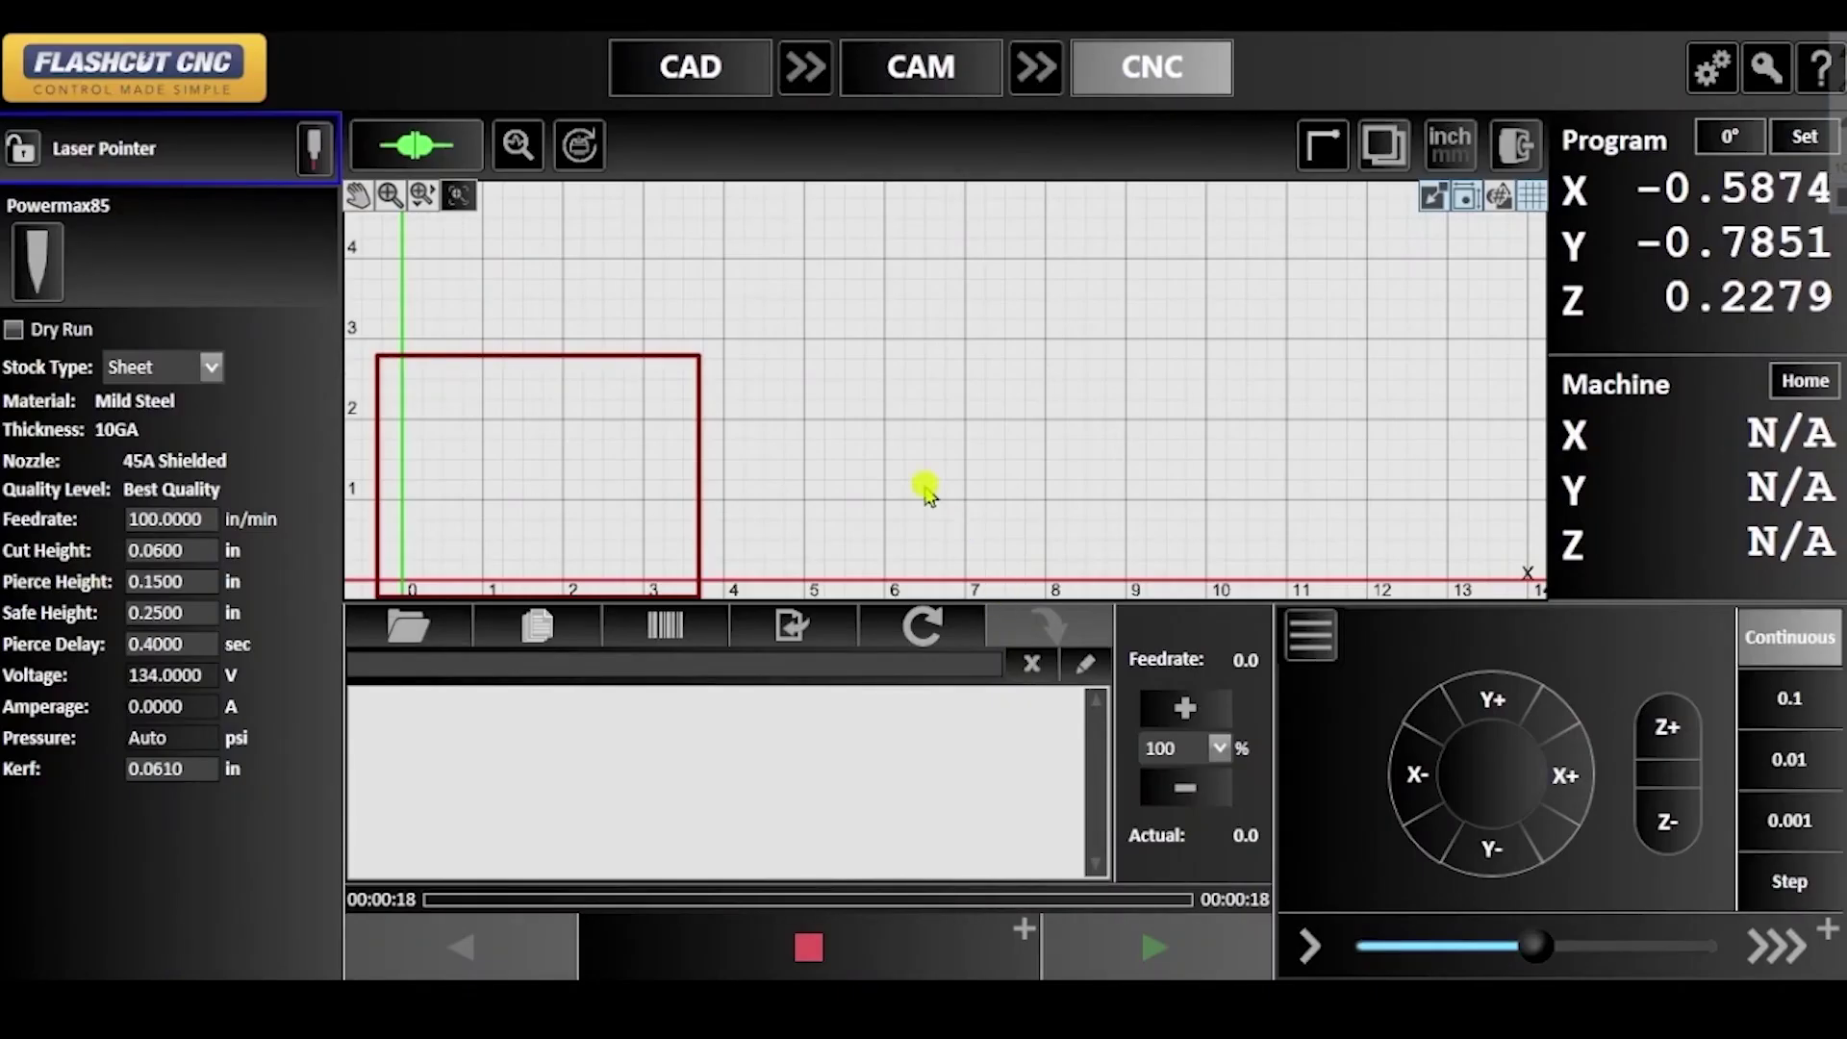
# Step: Compare head positions by switching Powermax85, Laser Pointer, then back to Powermax85
pyautogui.scroll(1, 925, 495)
pyautogui.scroll(-2, 929, 481)
pyautogui.scroll(-1, 933, 470)
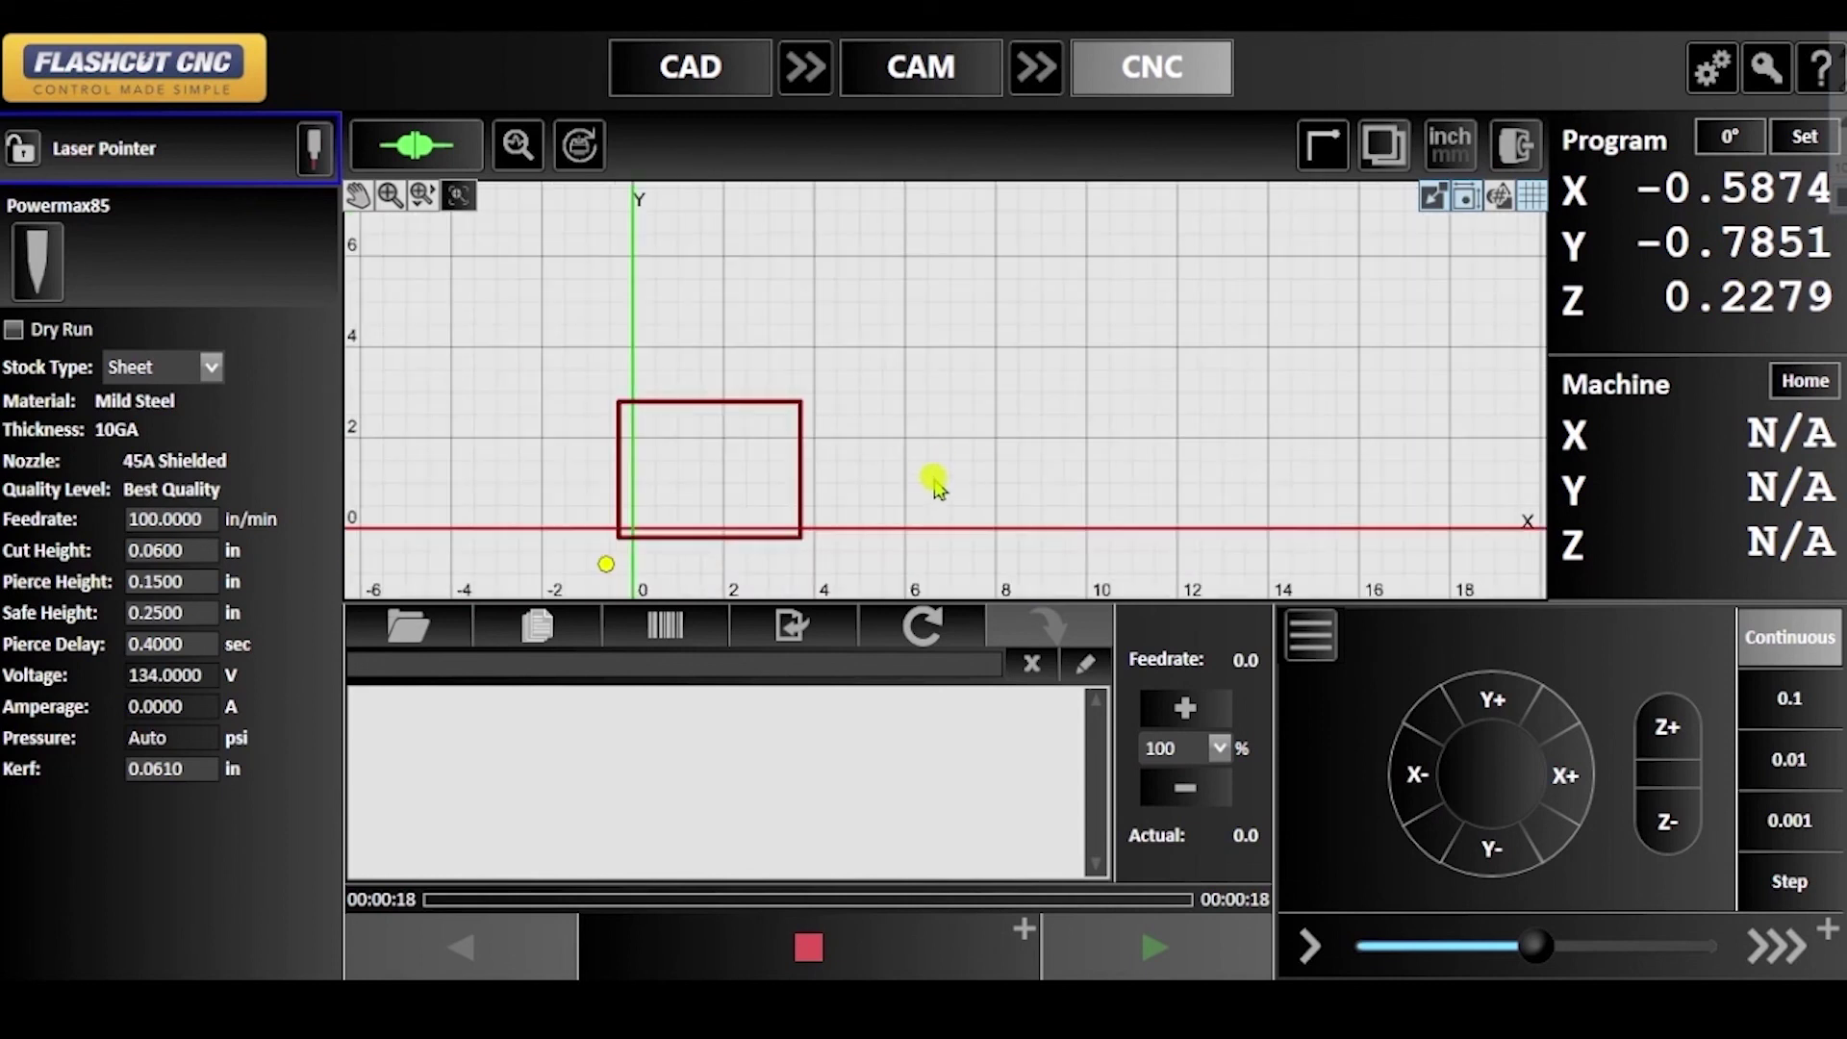
pyautogui.moveTo(936, 482); pyautogui.dragTo(1123, 414)
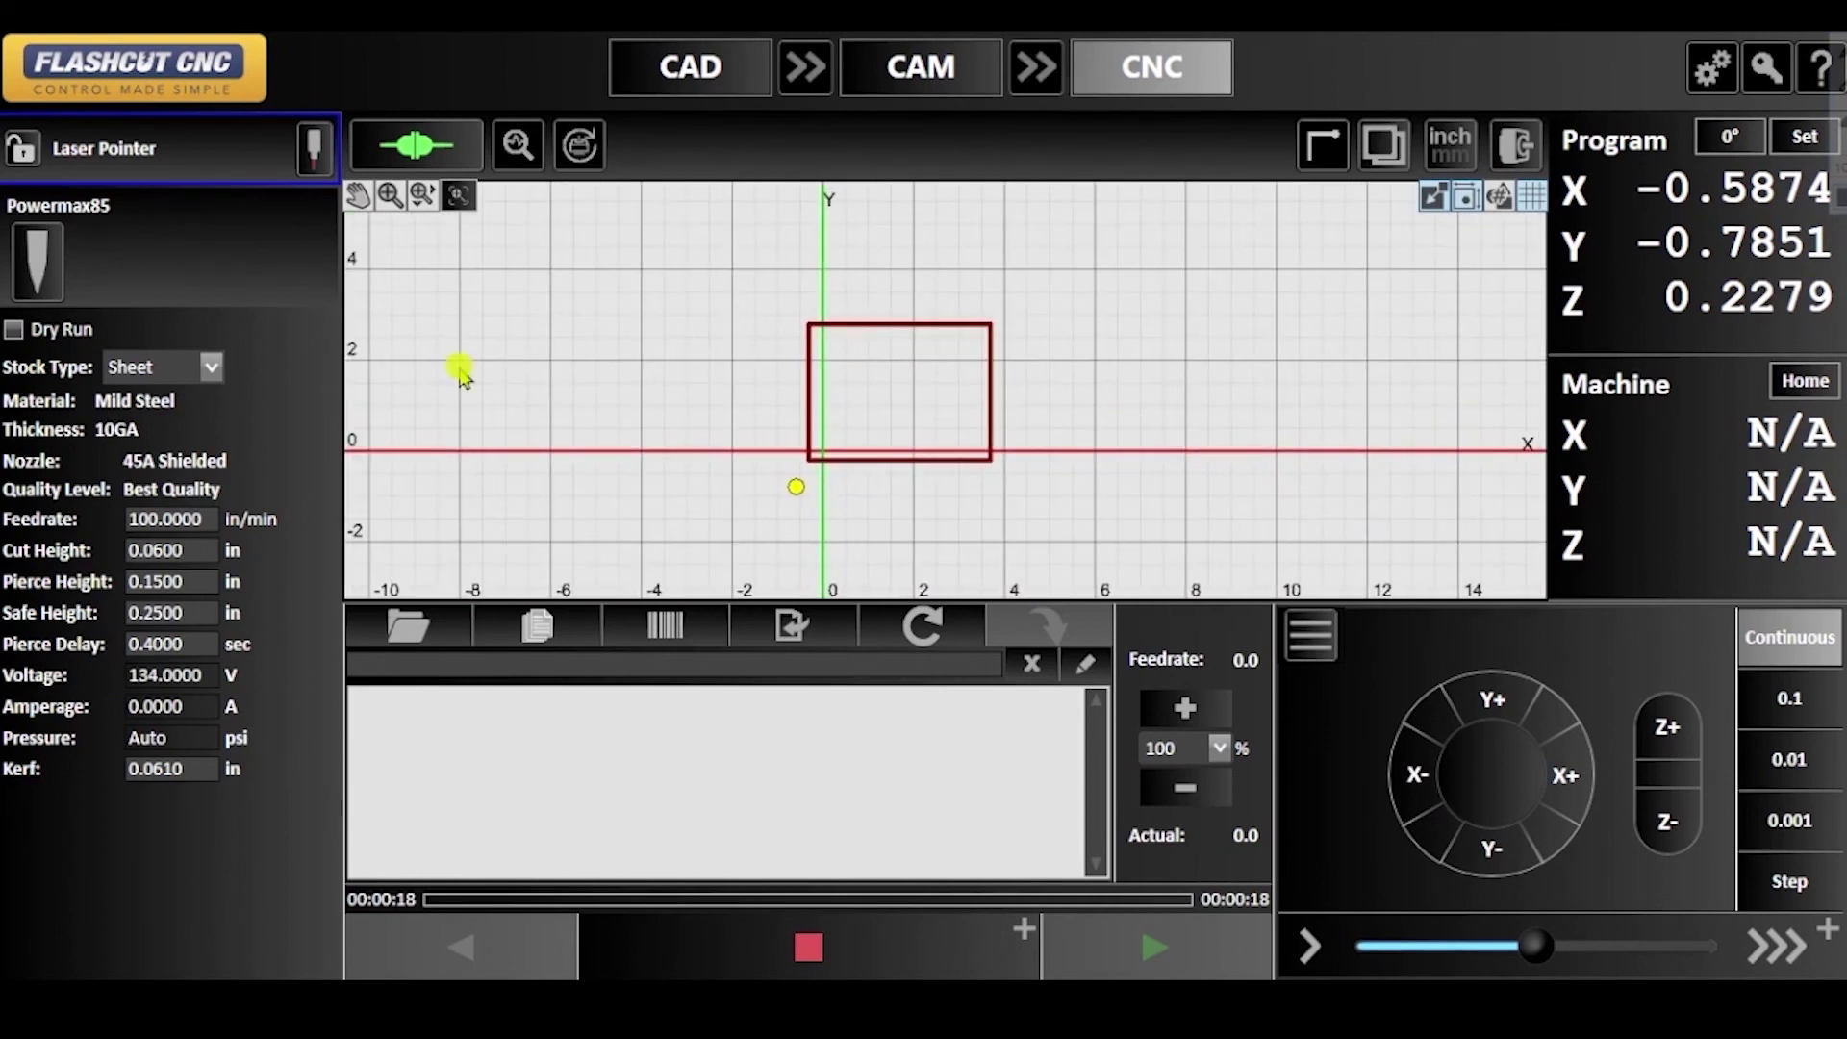
pyautogui.click(252, 261)
pyautogui.click(212, 164)
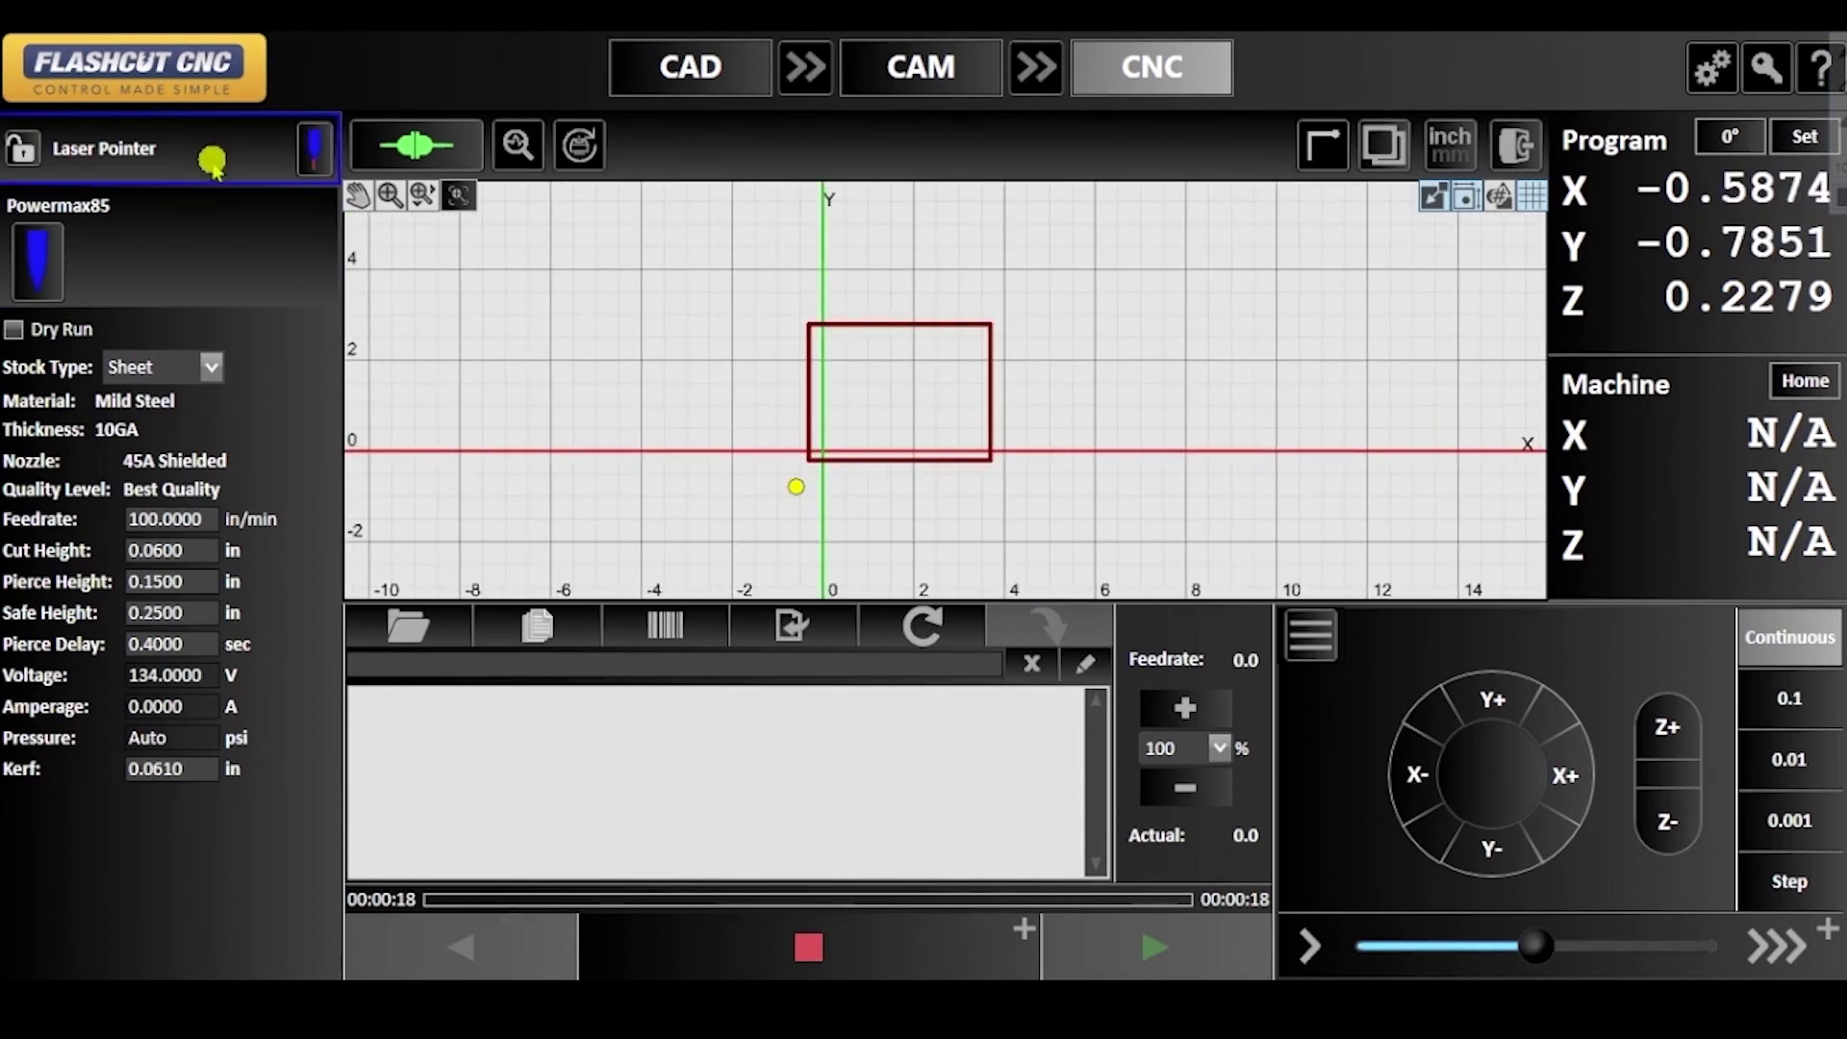
pyautogui.click(256, 263)
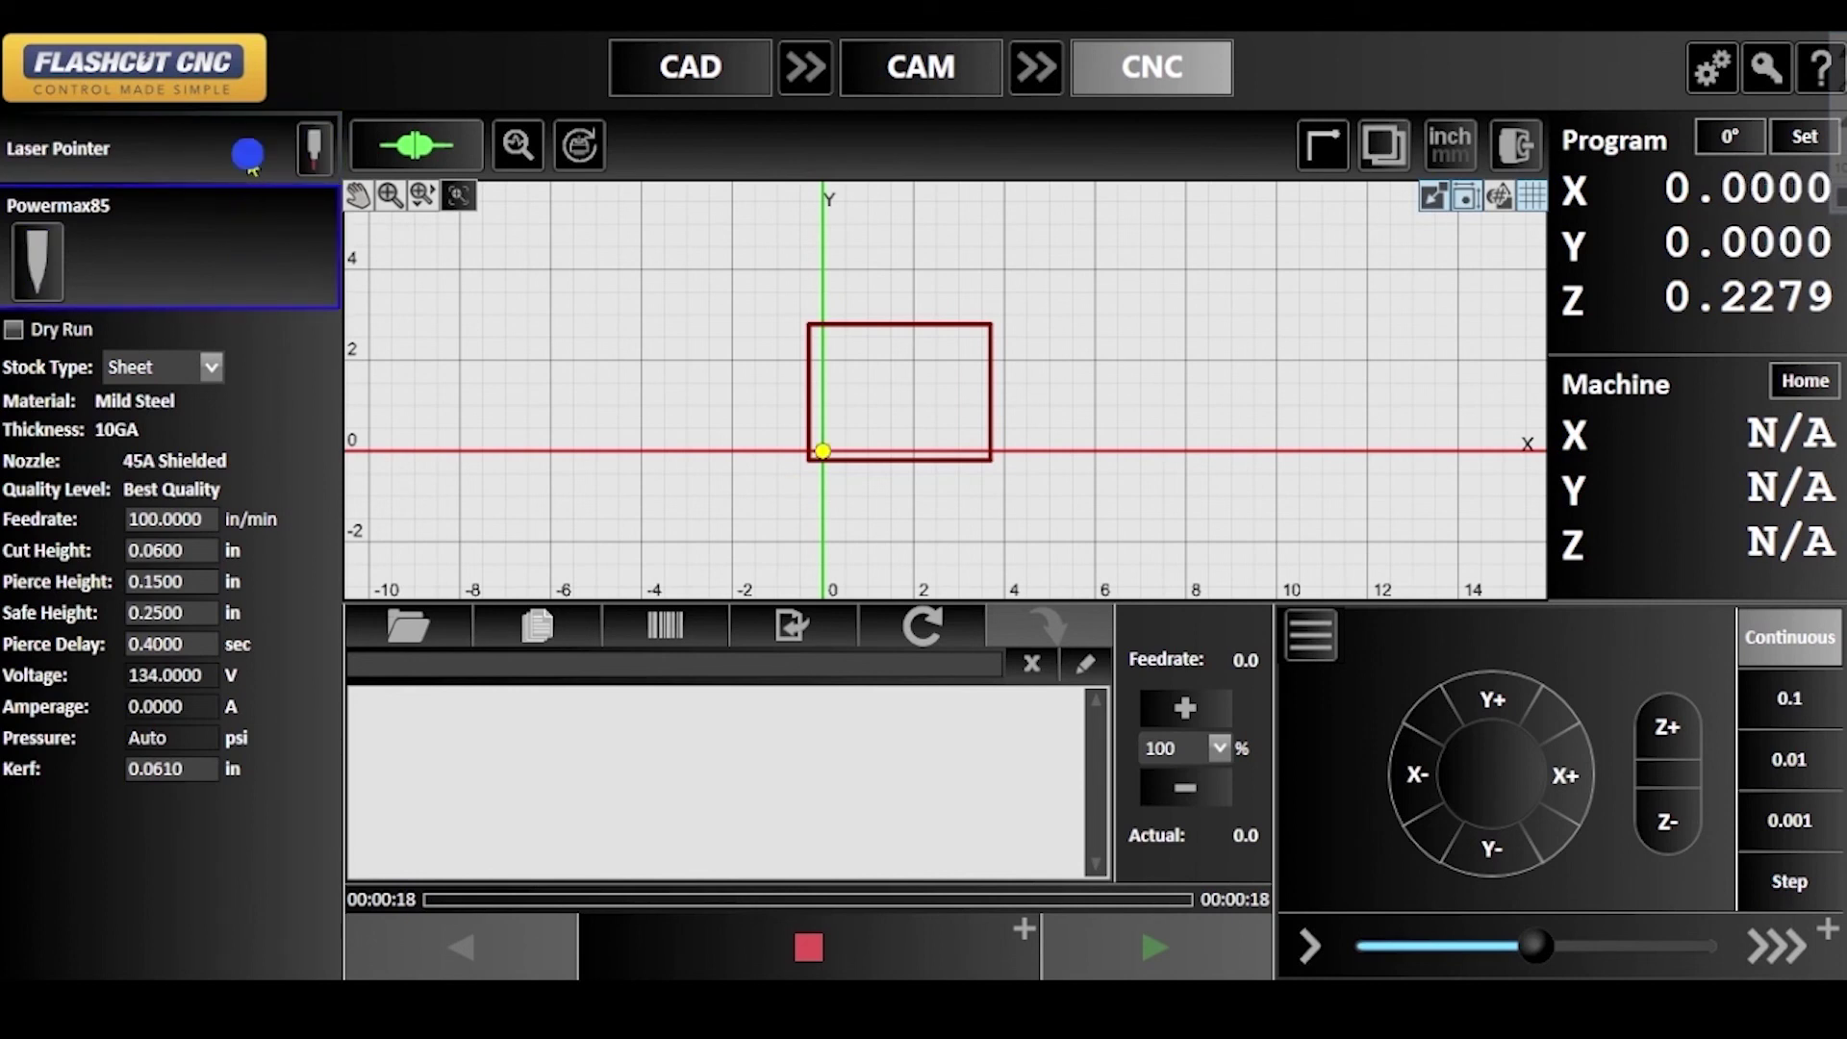